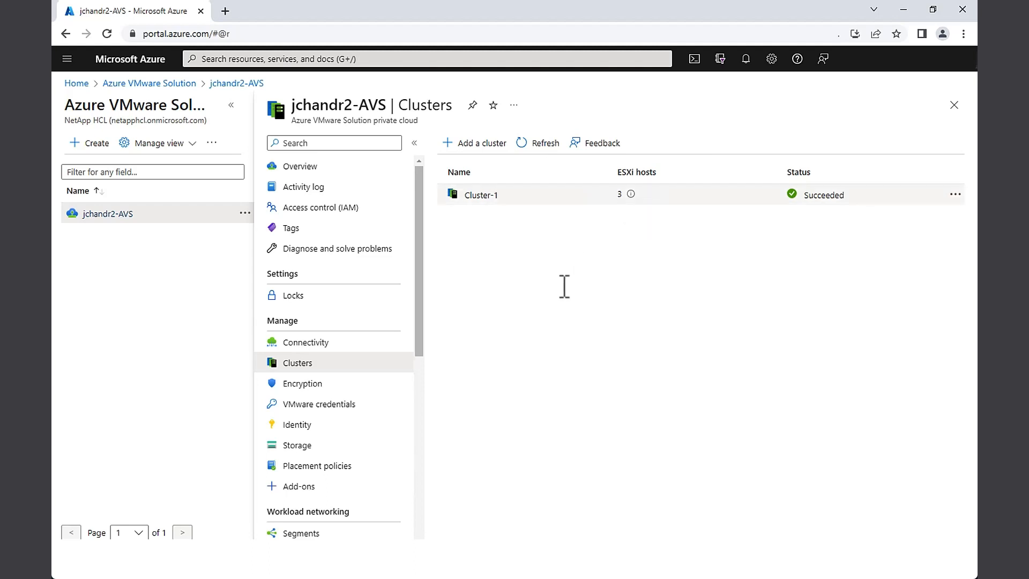
Show the private cloud's ExpressRoute connectivity, with the exproute authorization key listed
left_click(315, 346)
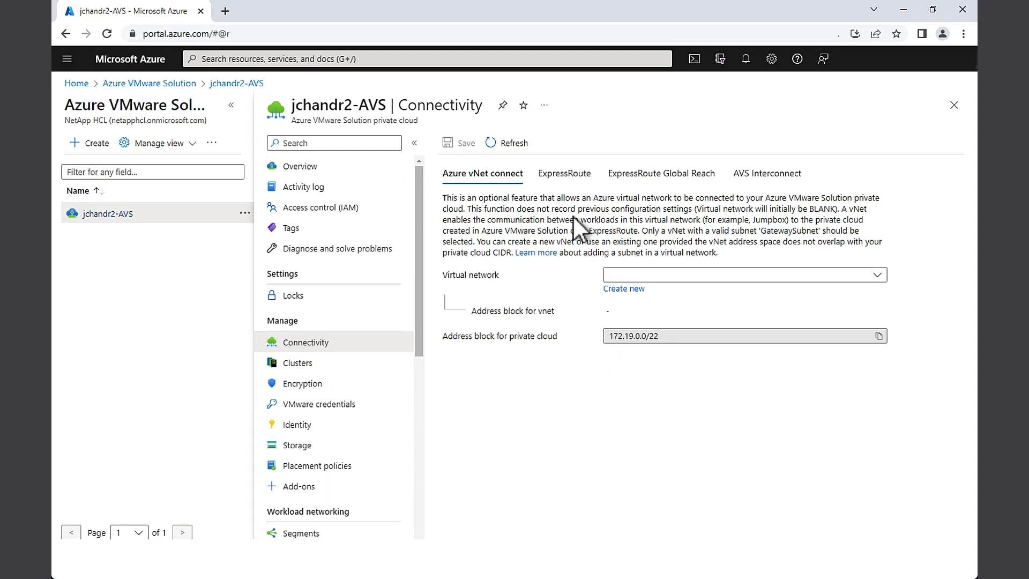
left_click(560, 184)
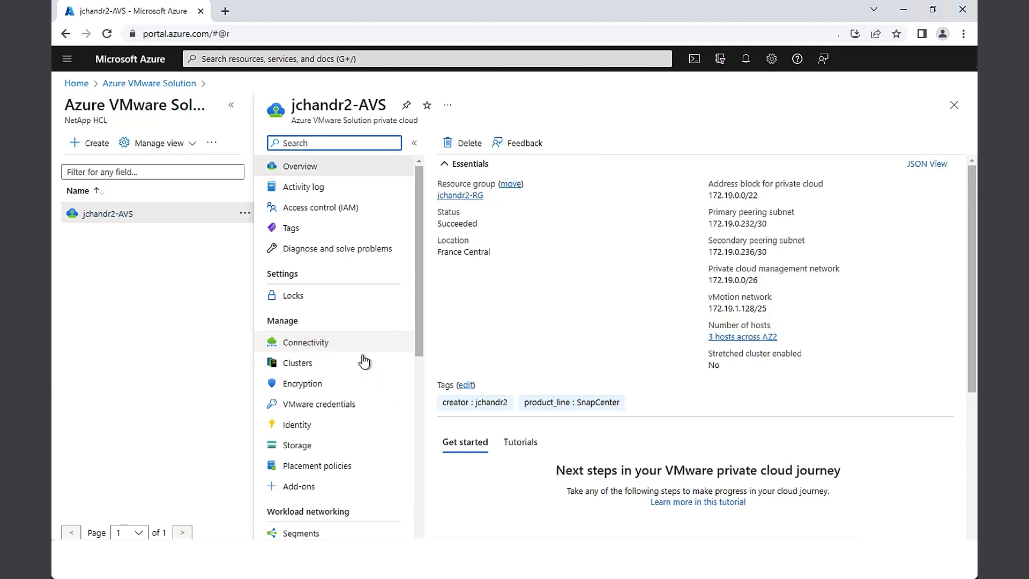
scroll(356, 370, "down", 5)
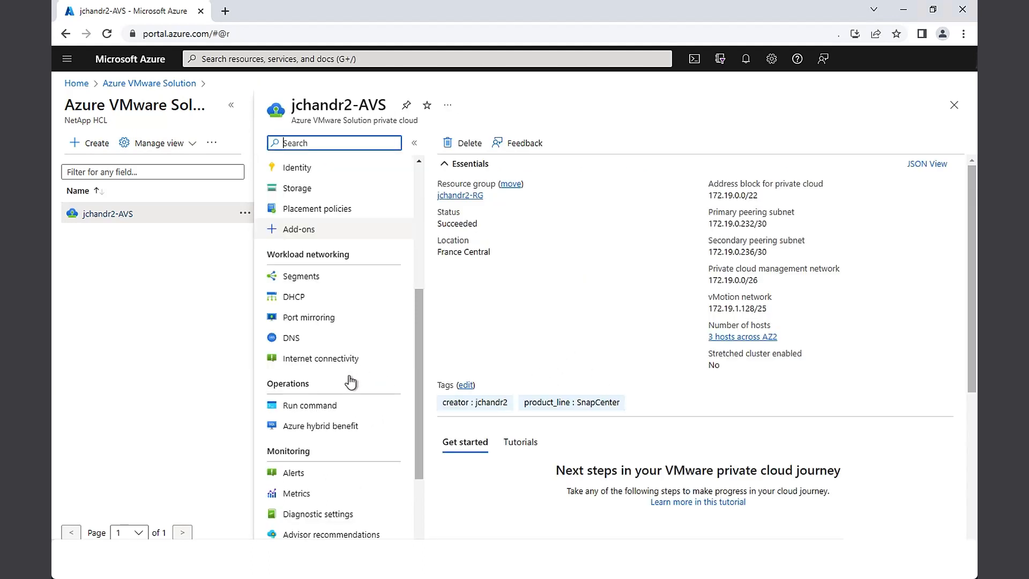
left_click(309, 361)
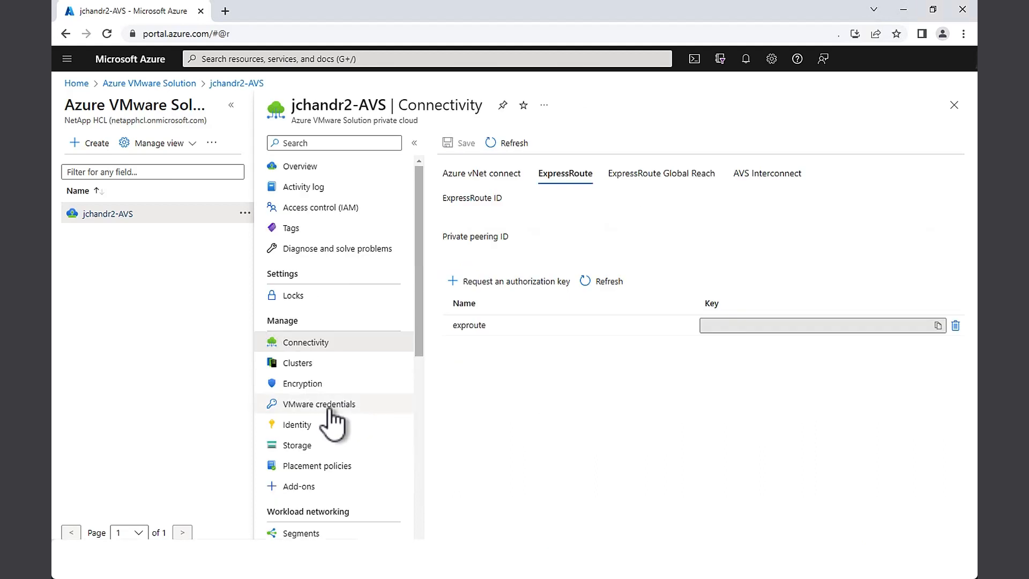
Copy the vCenter Server web client URL from the VMware credentials into a new browser tab
left_click(332, 408)
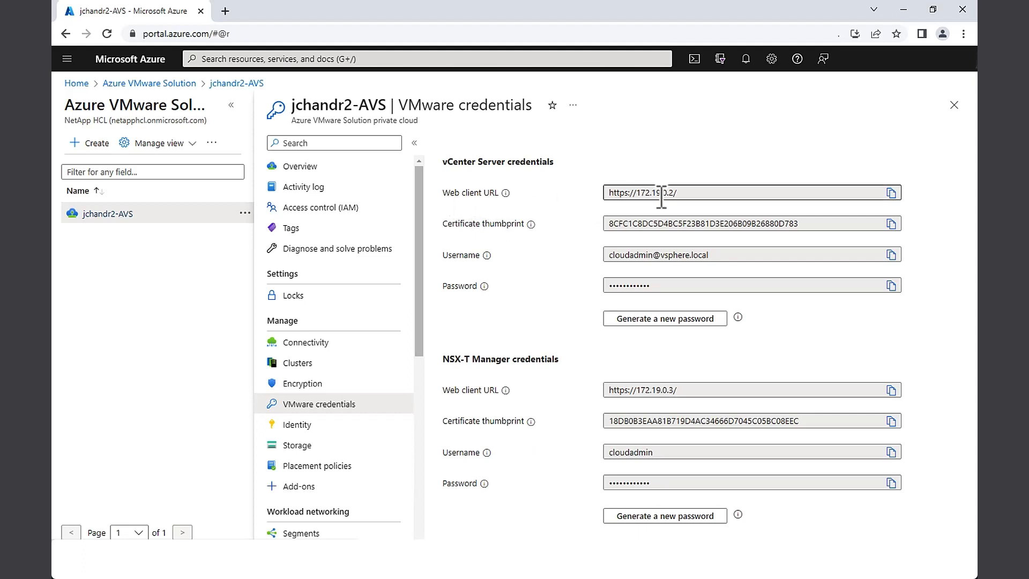
left_click(890, 193)
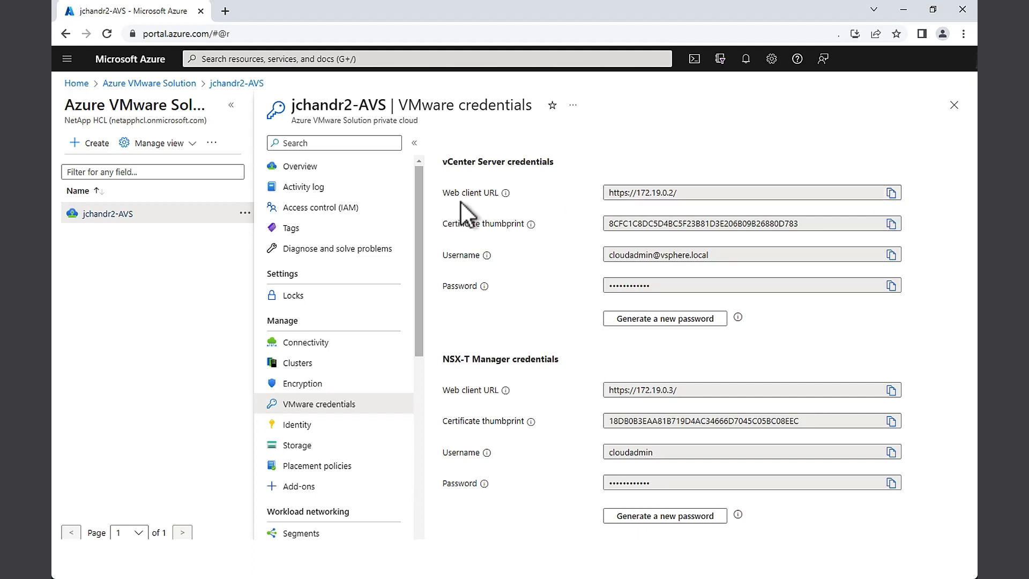
left_click(225, 11)
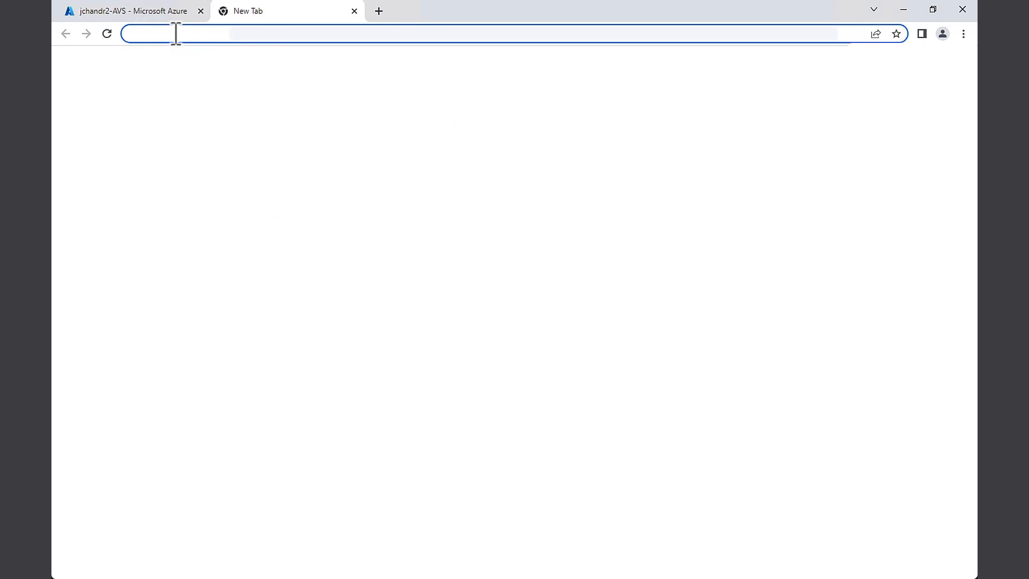
key("ctrl+v")
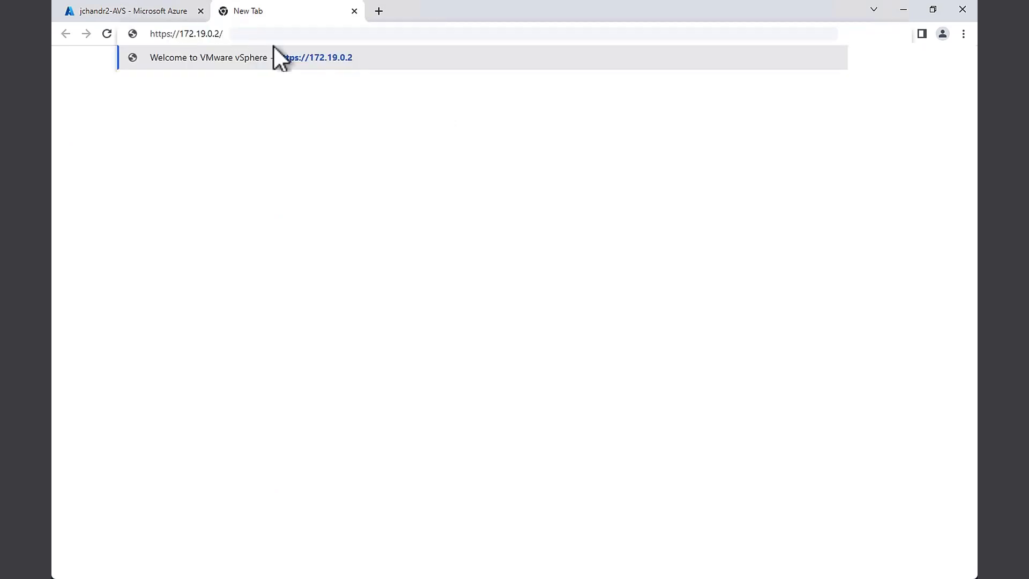
left_click(279, 57)
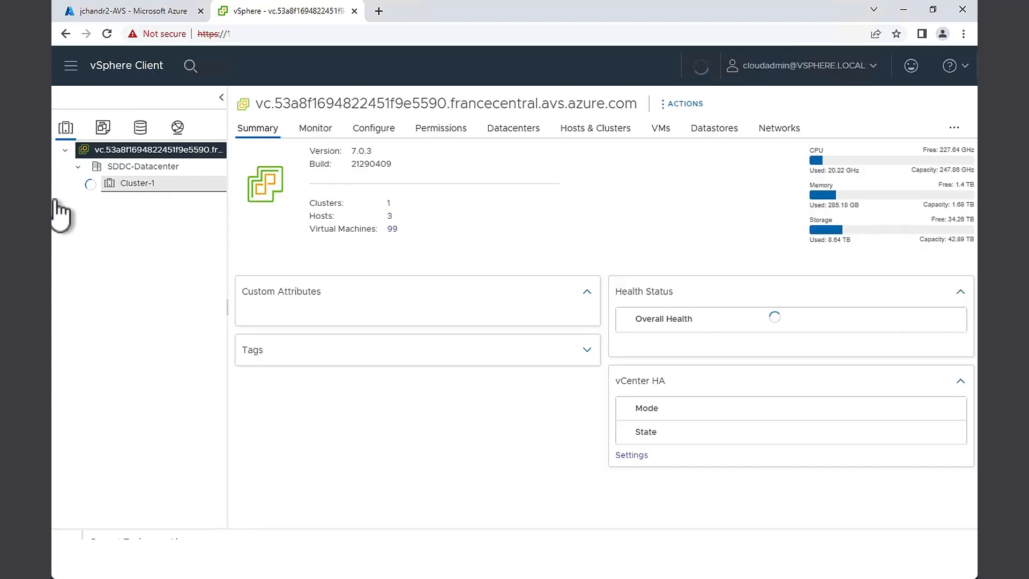
left_click_drag(227, 308, 456, 290)
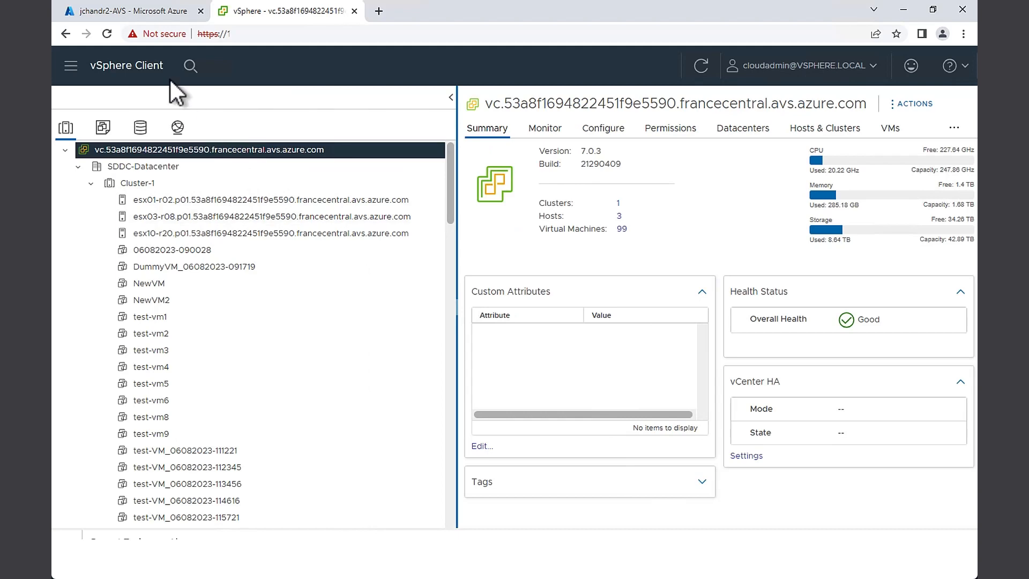
left_click(132, 11)
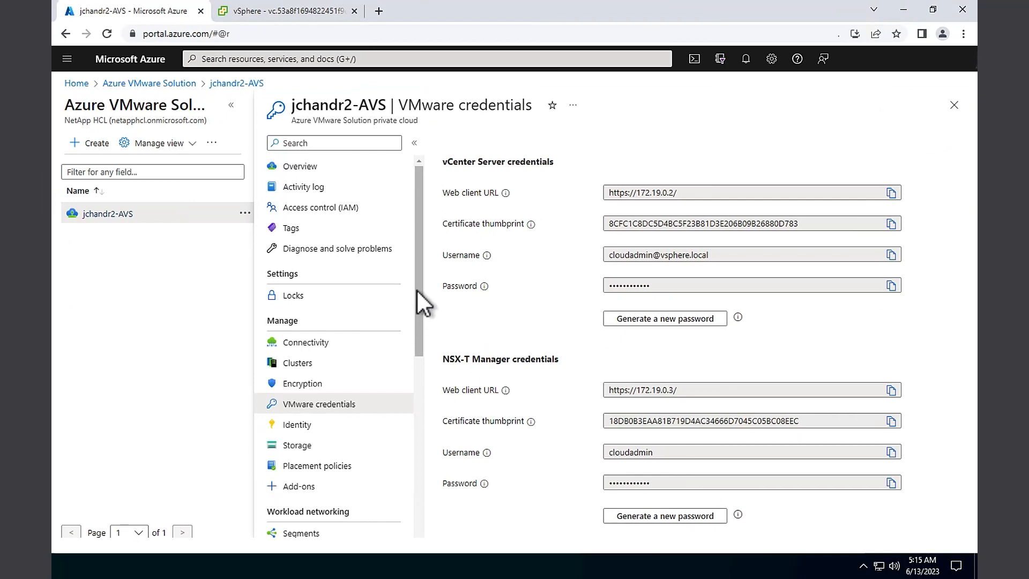
Open the Install-NetAppCBSAppliance command from the NetApp.CBS.AVS 1.0.28 package
scroll(416, 296, "down", 1)
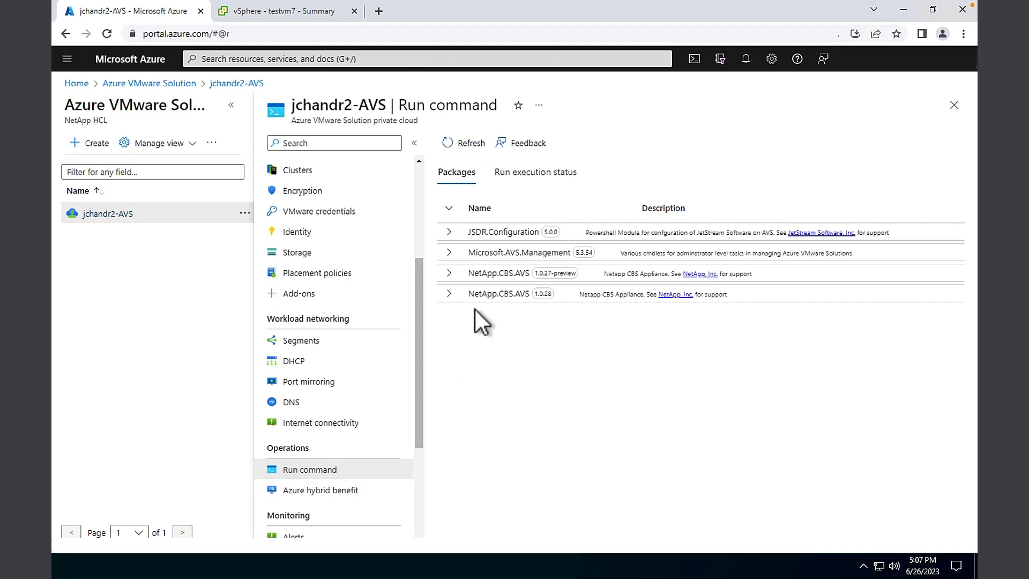
left_click(449, 294)
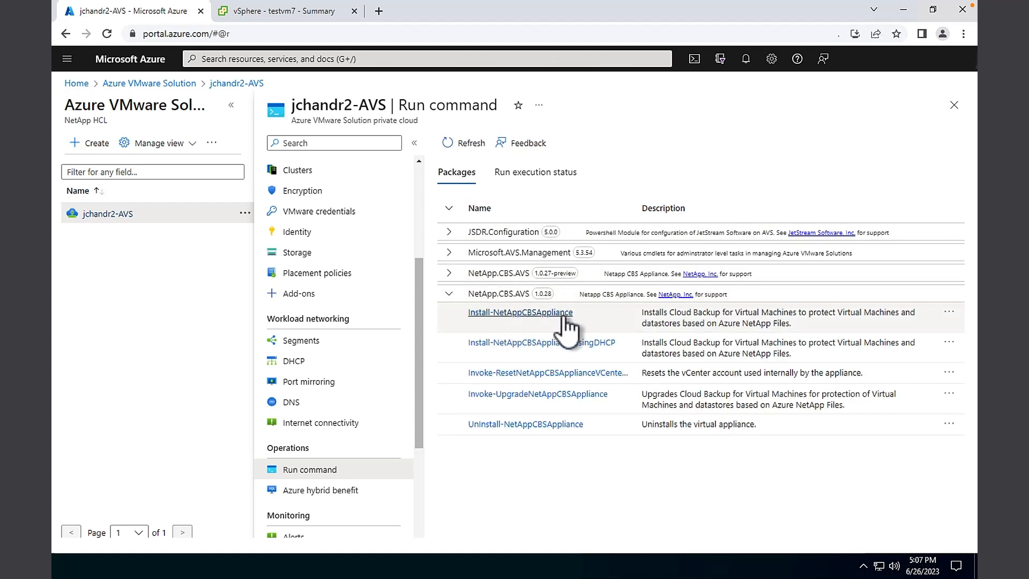
left_click(533, 328)
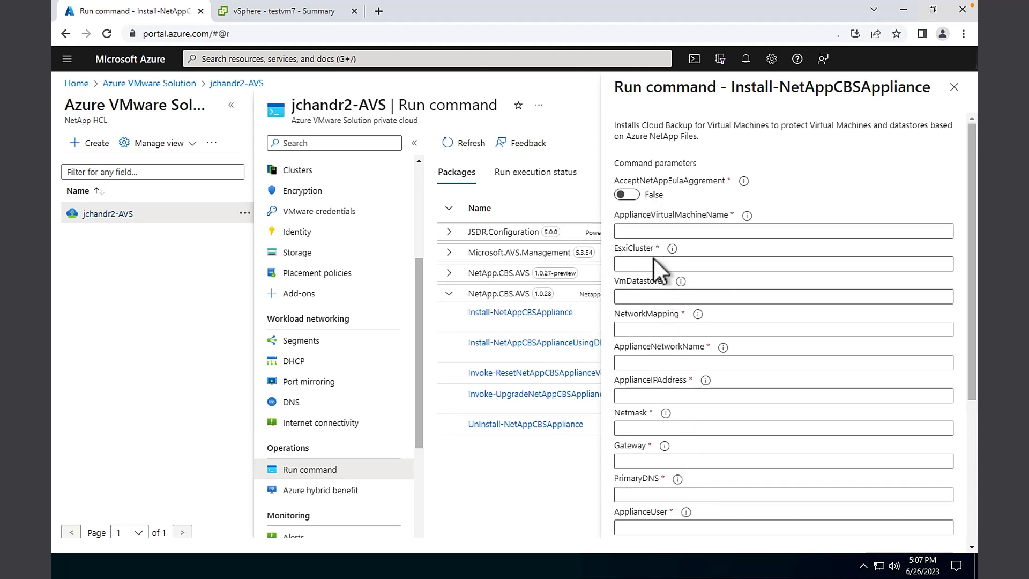
Set AcceptNetAppEulaAggrement to True and name the appliance VM 'Cloud Backup Virtual Machine'
left_click(636, 195)
left_click(648, 229)
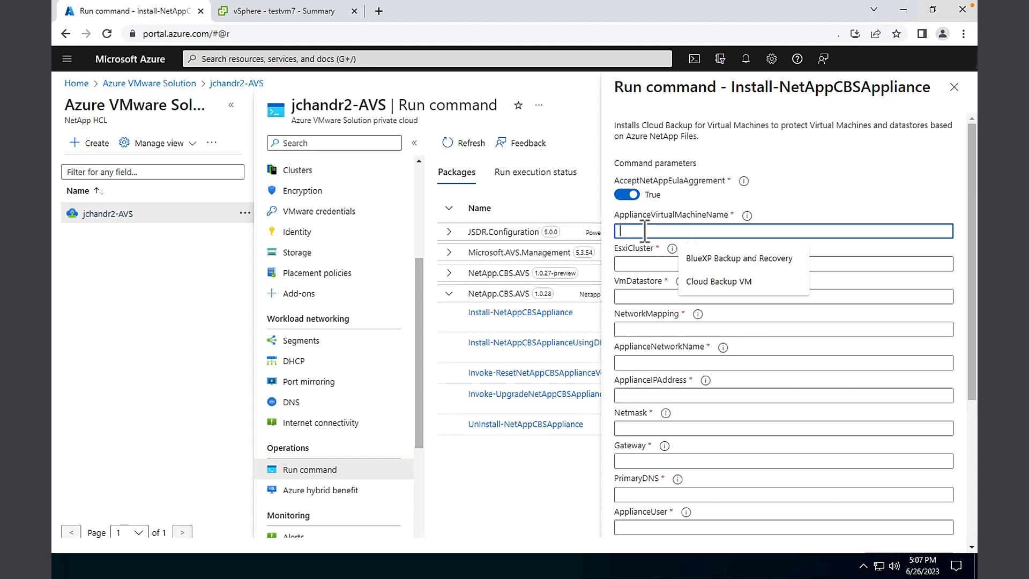
left_click(746, 216)
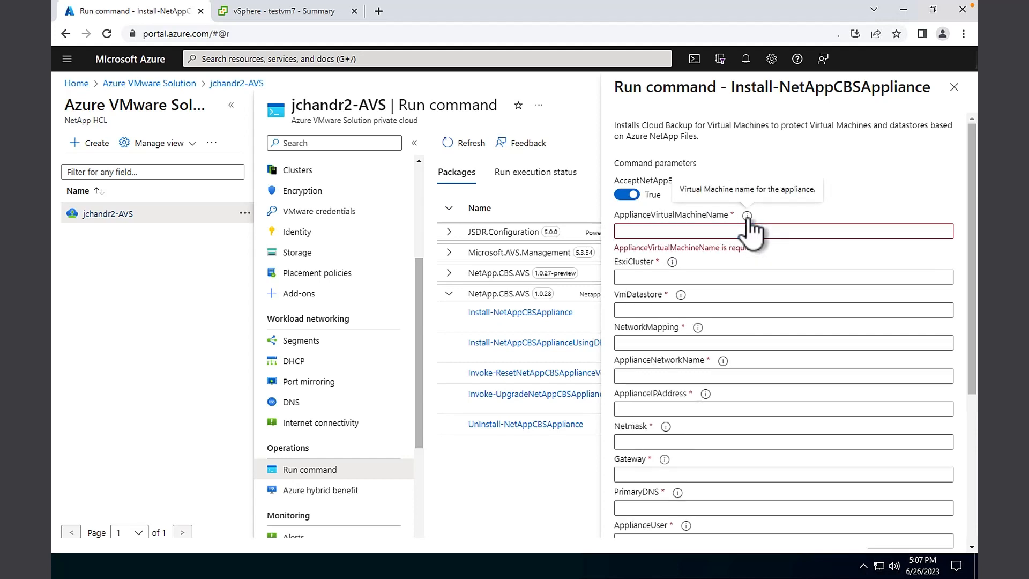
left_click(662, 231)
type("Cloud Backup Virtual Machine")
left_click(709, 253)
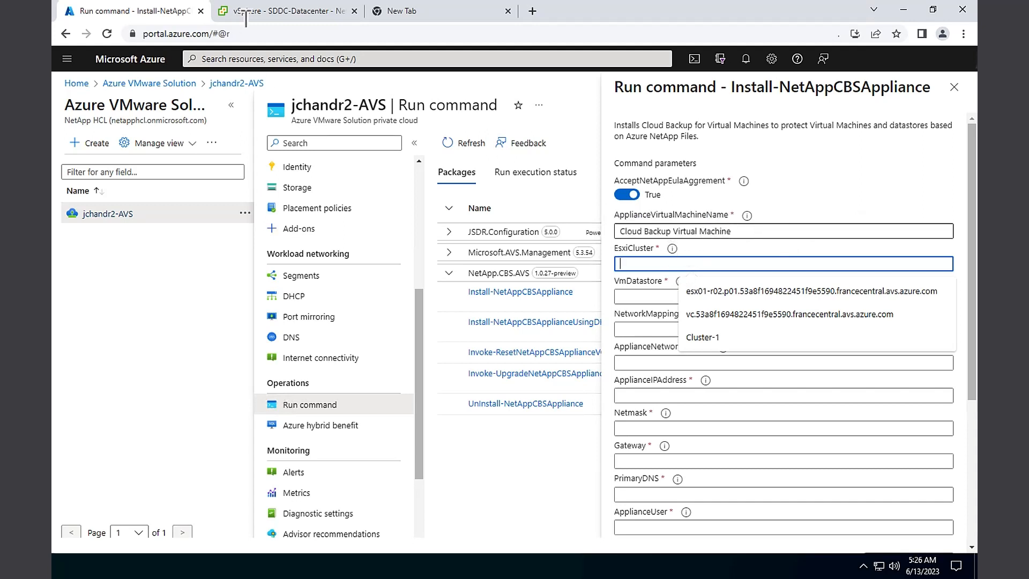
Select the Cluster-1 name in vSphere's Hosts and Clusters inventory for the form
left_click(270, 16)
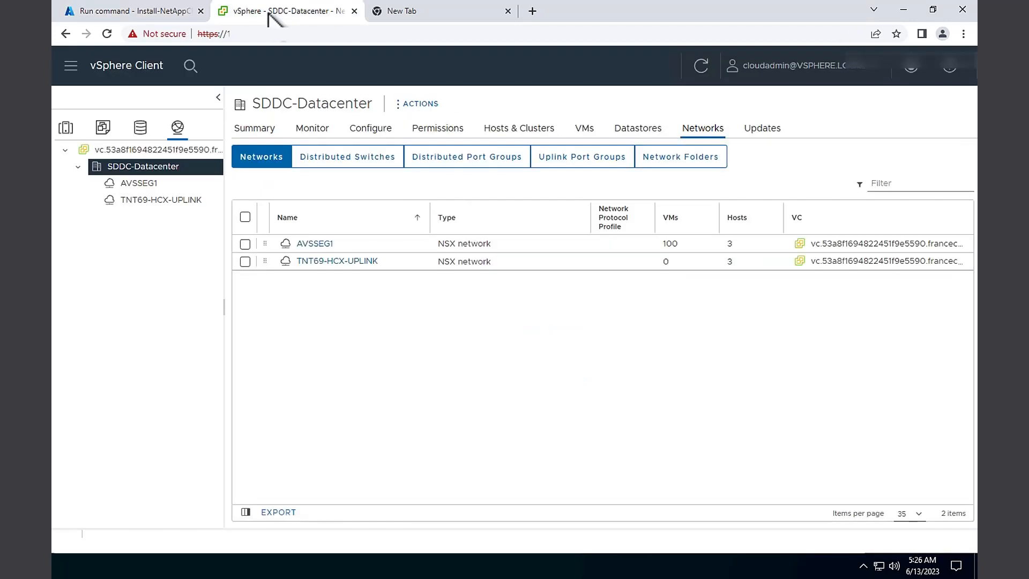
left_click(71, 133)
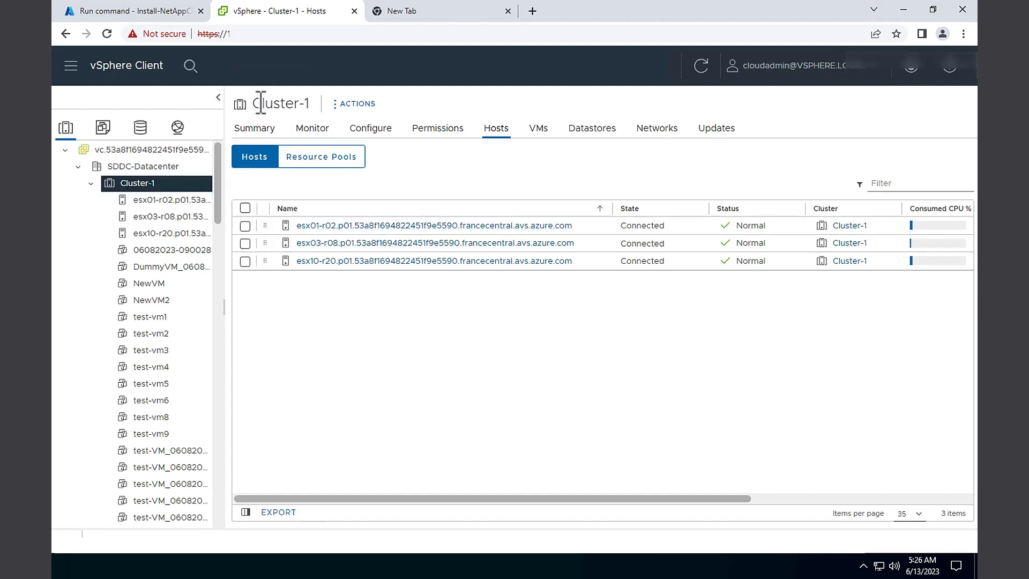
triple_click(306, 102)
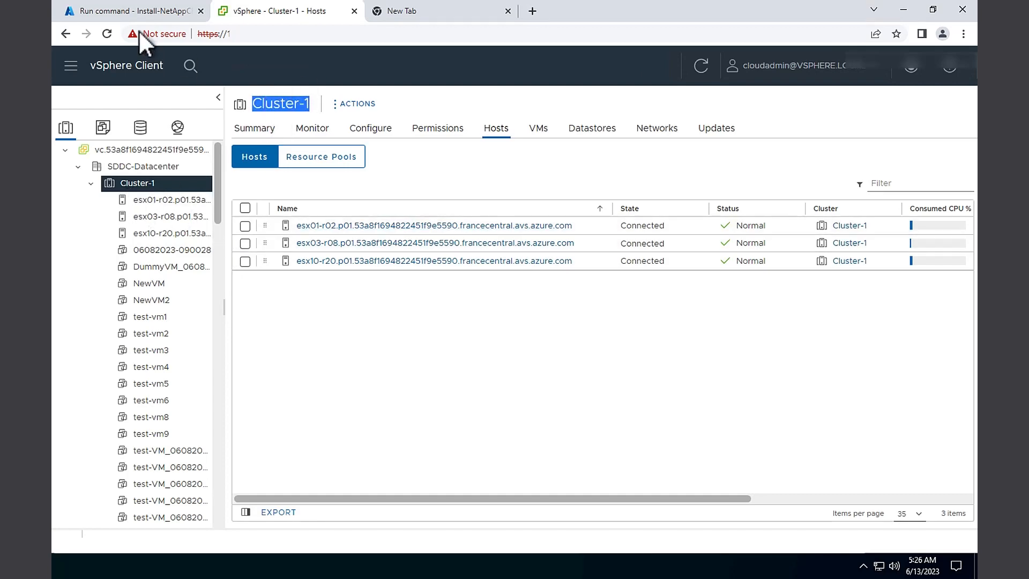
left_click(107, 12)
Fill the EsxiCluster field with Cluster-1 from the autofill list
left_click(643, 262)
left_click(694, 289)
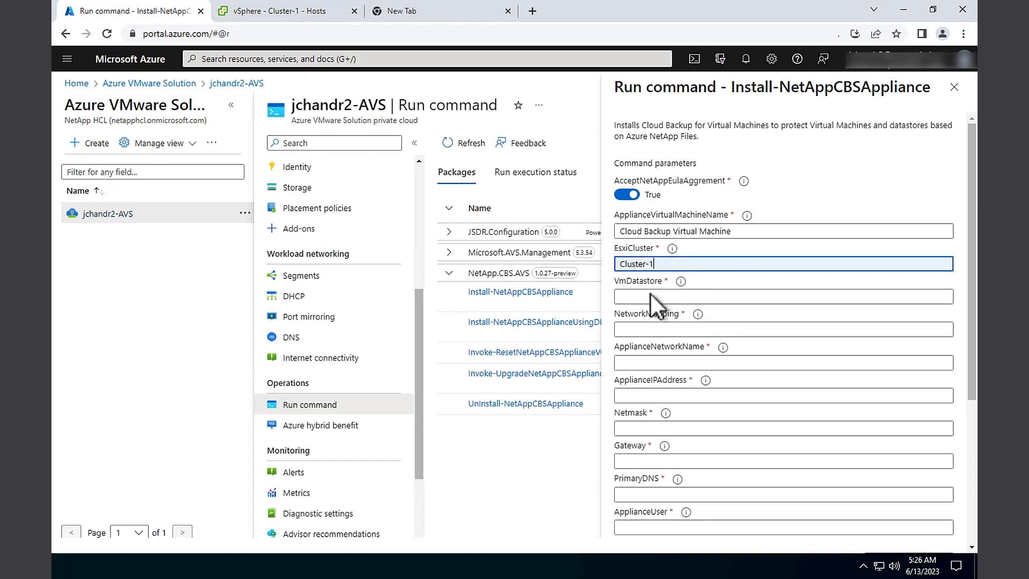
mouse_move(680, 285)
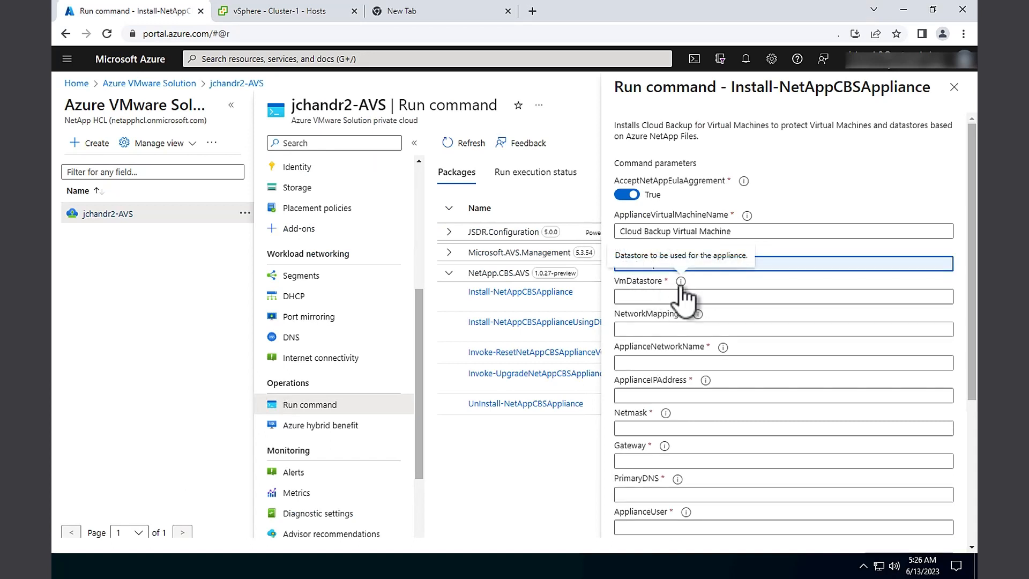
left_click(658, 295)
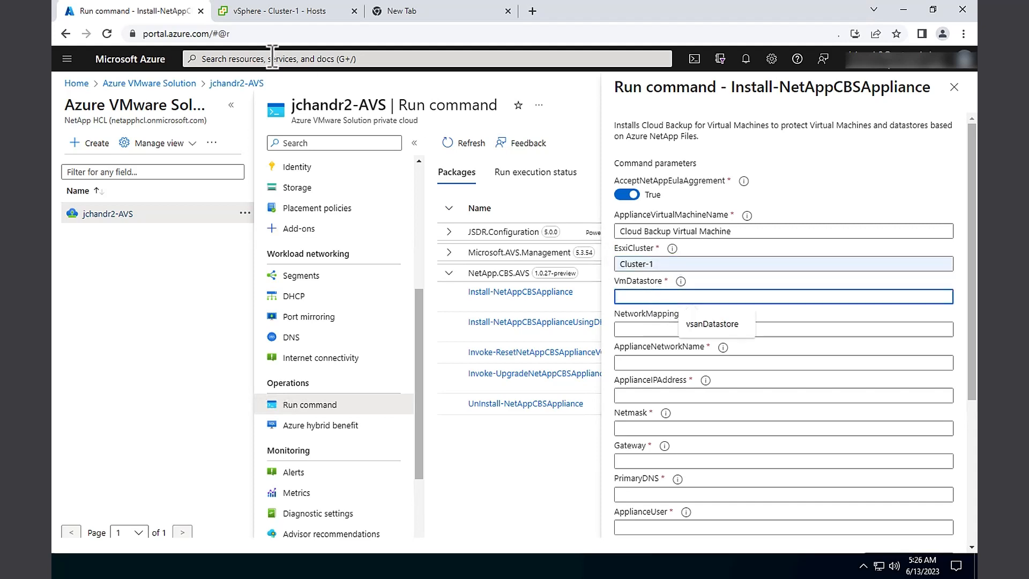
Check vsanDatastore in vSphere's storage inventory before returning to the Azure form
left_click(252, 13)
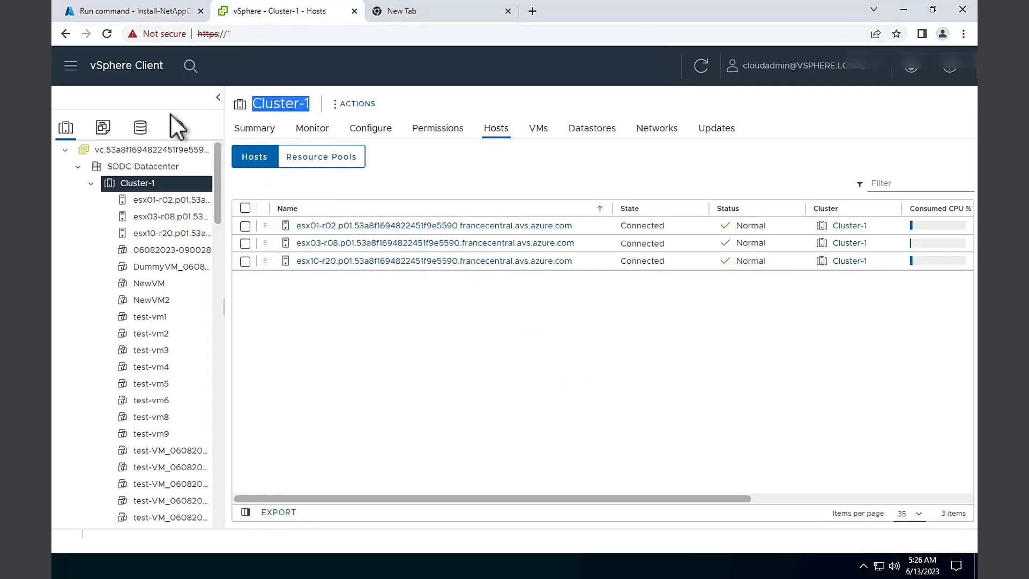
left_click(140, 129)
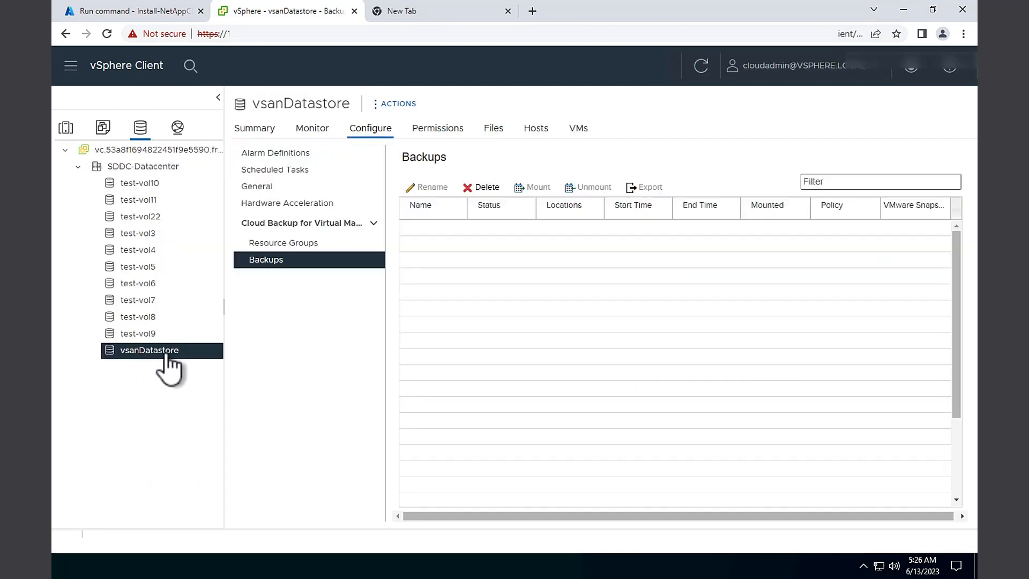
left_click(143, 15)
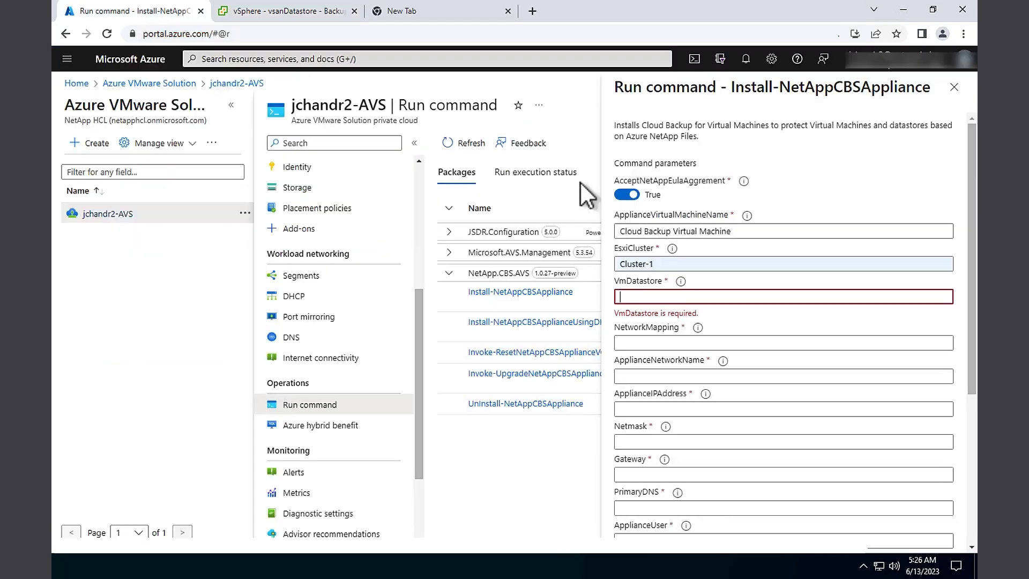
Fill the VmDatastore field with vsanDatastore from the autofill suggestions
left_click(615, 298)
left_click(709, 325)
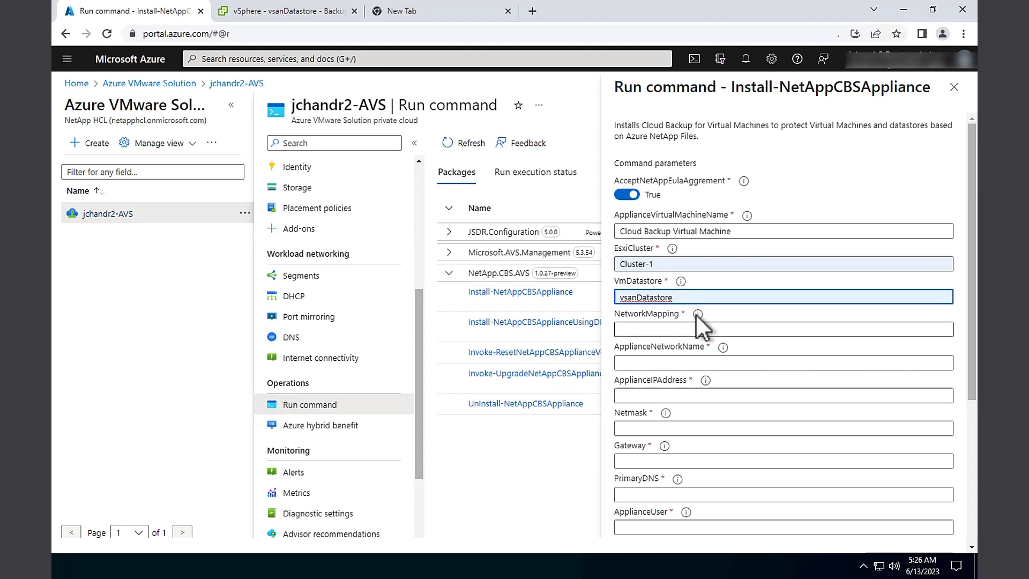
mouse_move(697, 317)
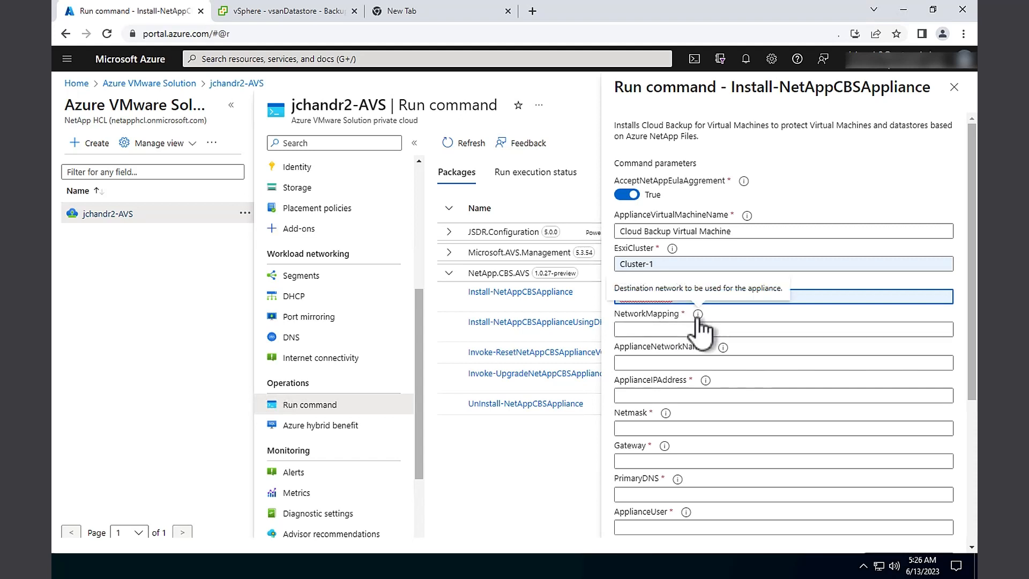
Find the AVSSEG1 network in vSphere's Networking inventory and select its name
left_click(248, 12)
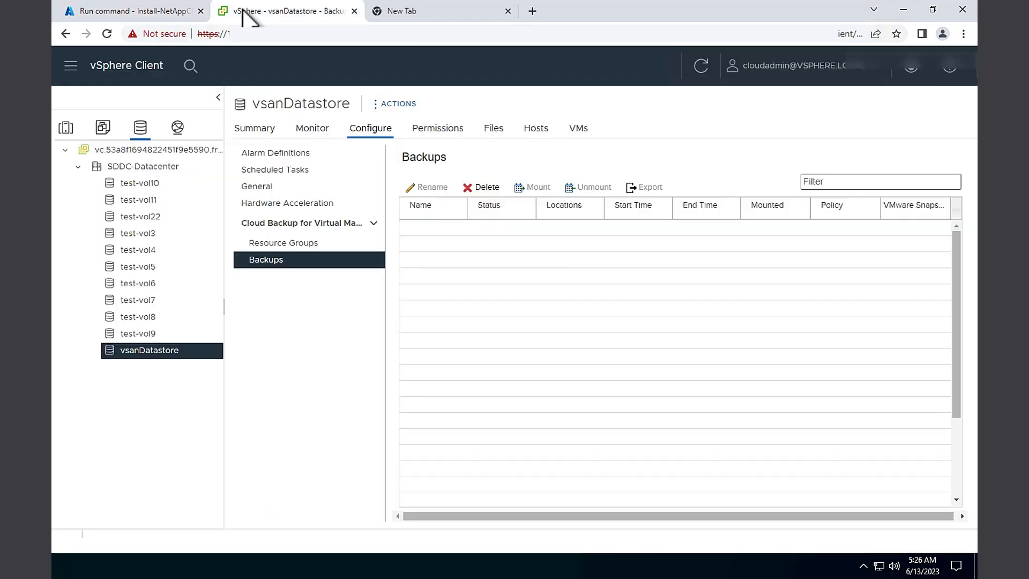
left_click(177, 129)
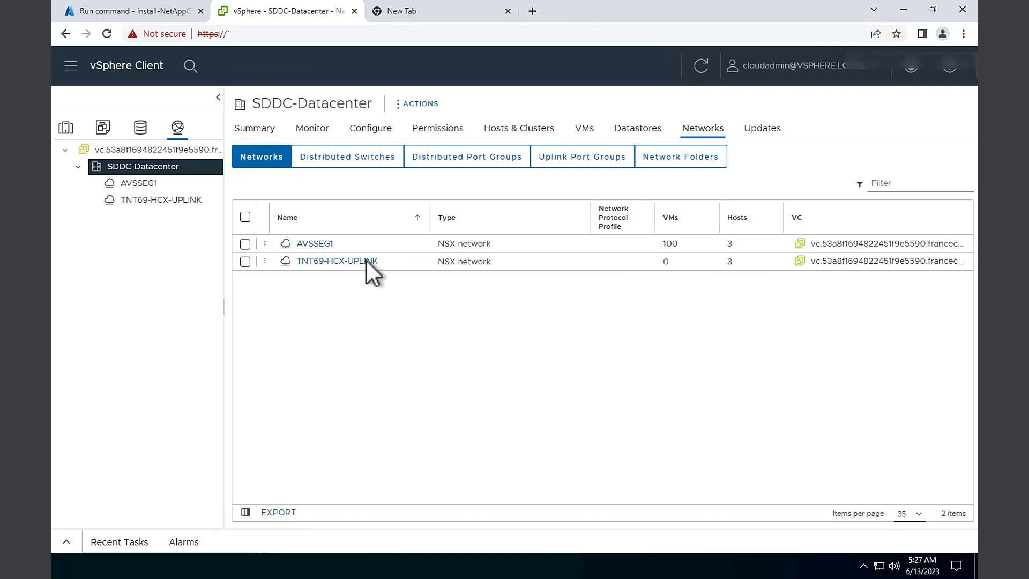
left_click(310, 246)
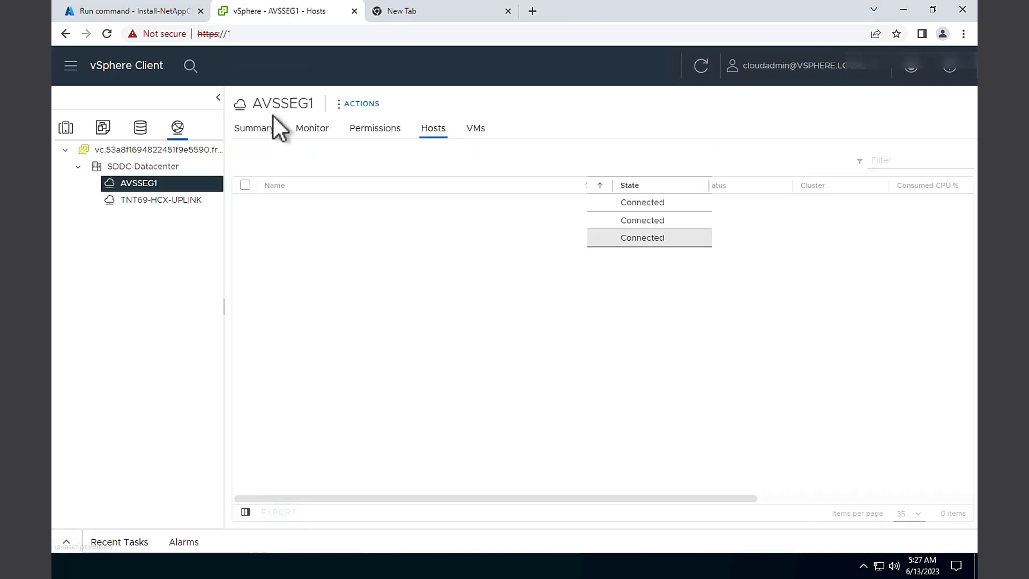
left_click_drag(253, 104, 322, 114)
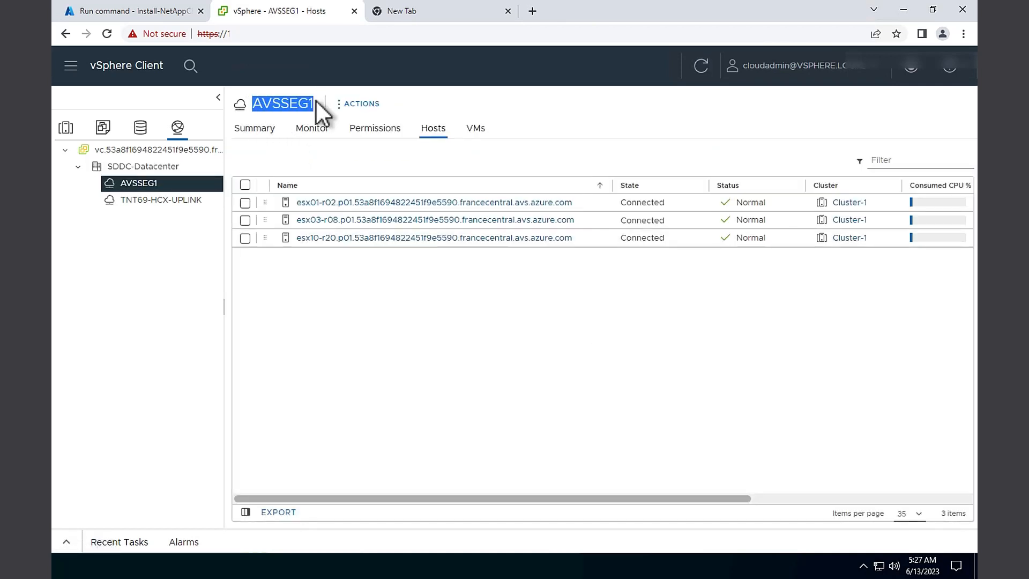
left_click(109, 13)
Enter AVSSEG1 for NetworkMapping and ApplianceNetworkName, and 172.19.35.126 as the appliance IP address
left_click(656, 329)
type("AVSSEG1")
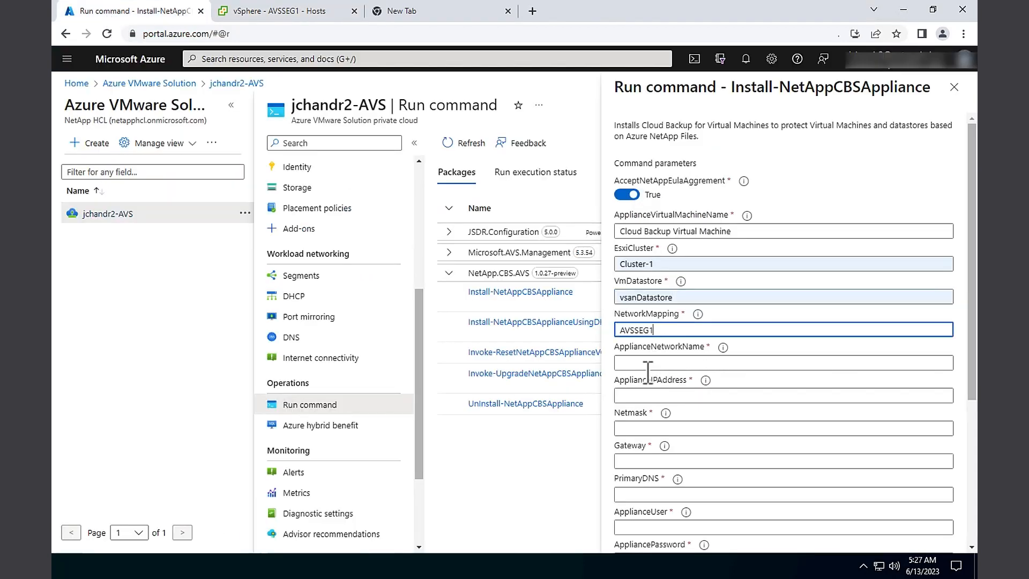
left_click(646, 367)
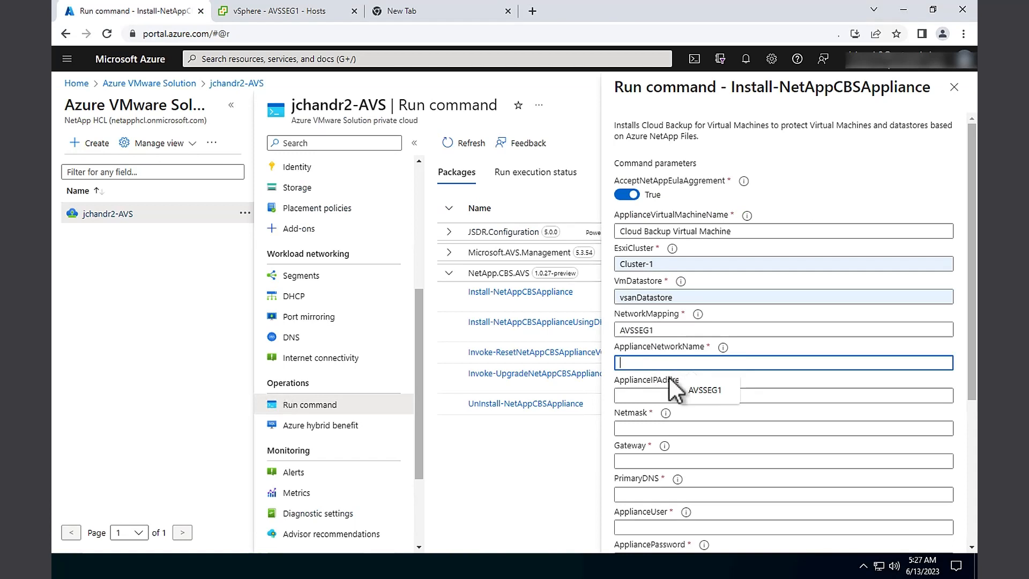
mouse_move(723, 348)
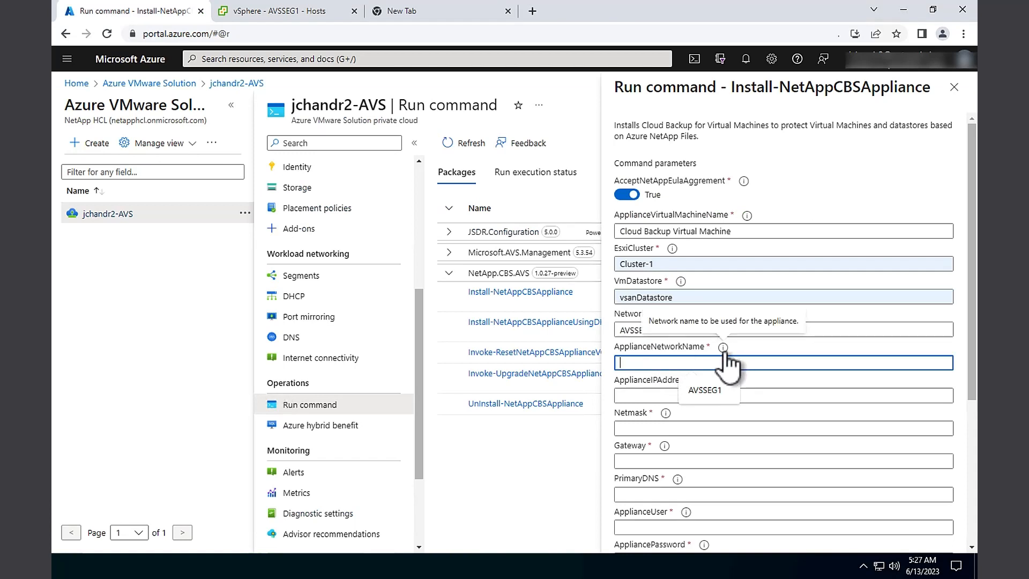
left_click(709, 388)
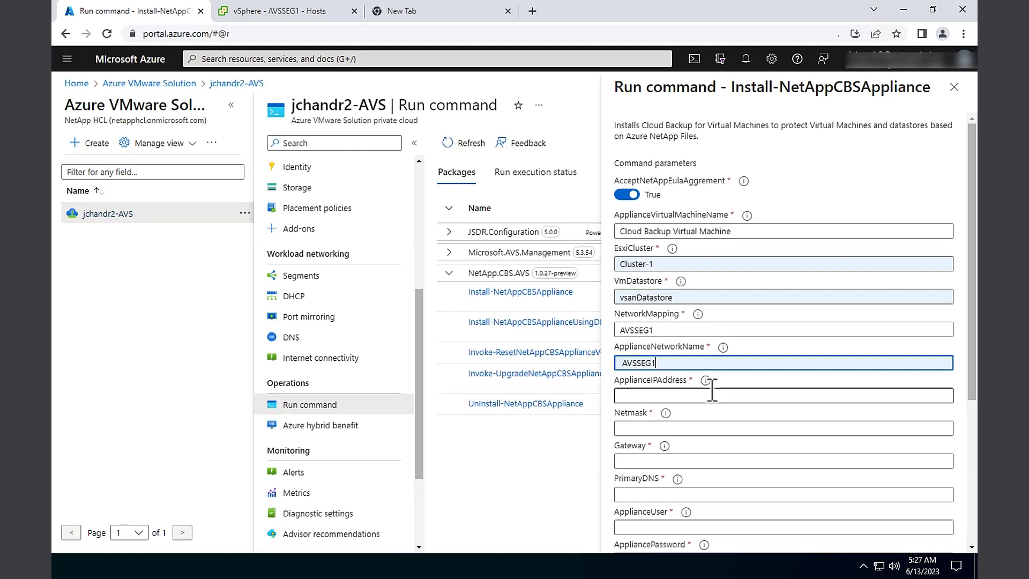
left_click(681, 396)
type("172.19.35.126")
left_click(650, 429)
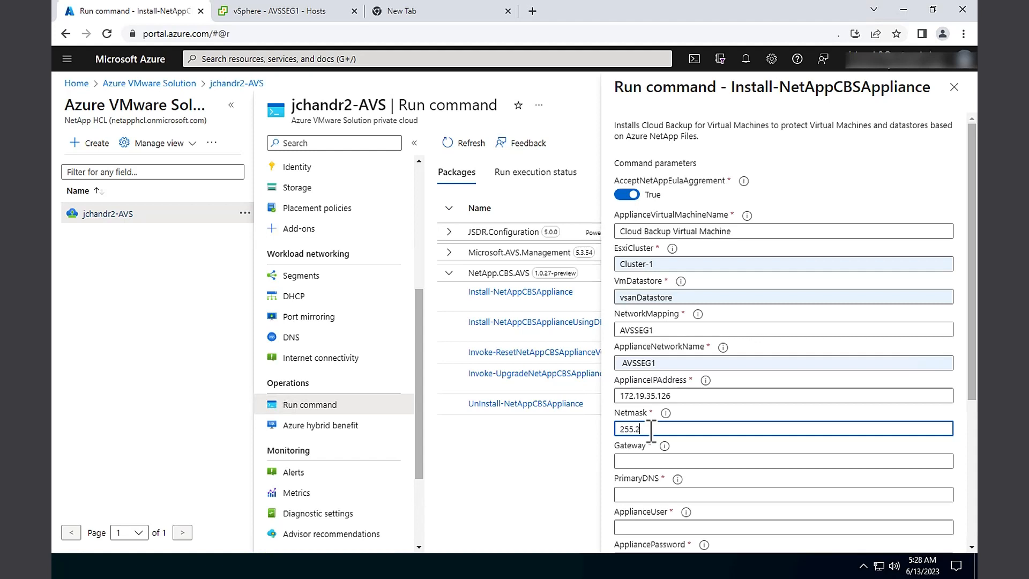
Fill in netmask 255.255.255.0, gateway 172.19.35.1 and primary DNS 172.19.0.192
type("255.255.255.0")
left_click(649, 460)
type("172.19.35.1")
left_click(638, 494)
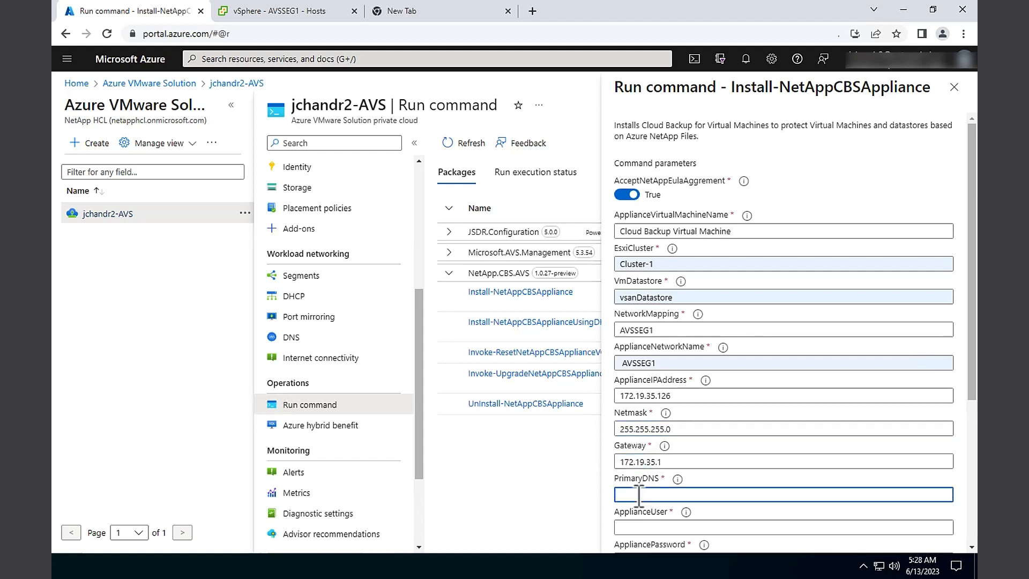
type("172.19.0.192")
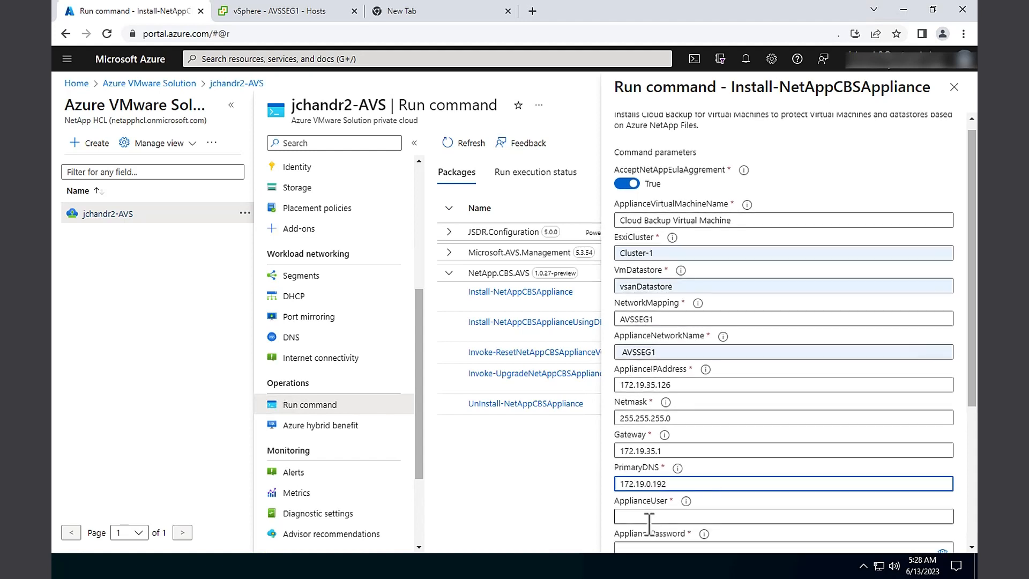
scroll(649, 523, "down", 1)
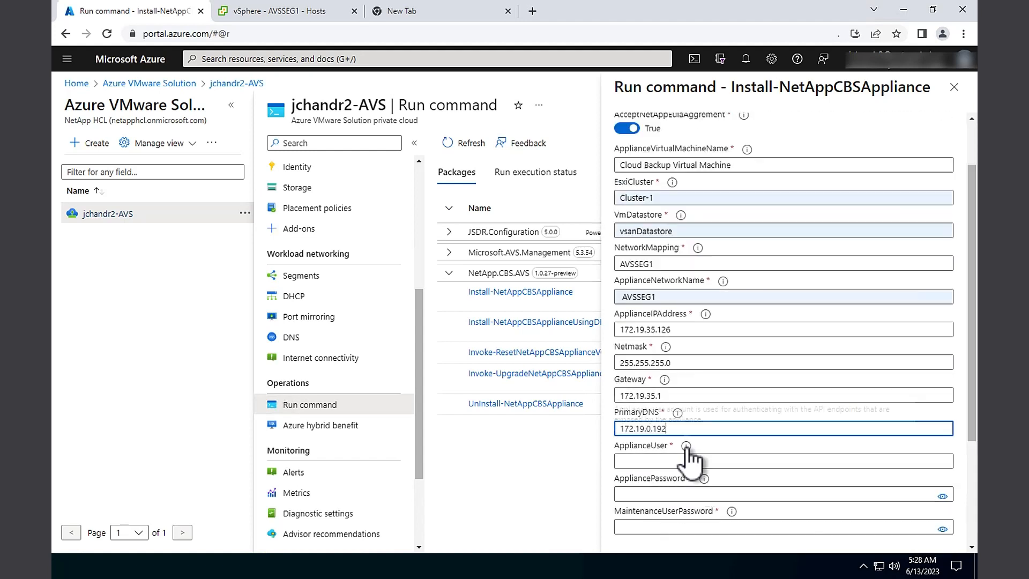
mouse_move(687, 448)
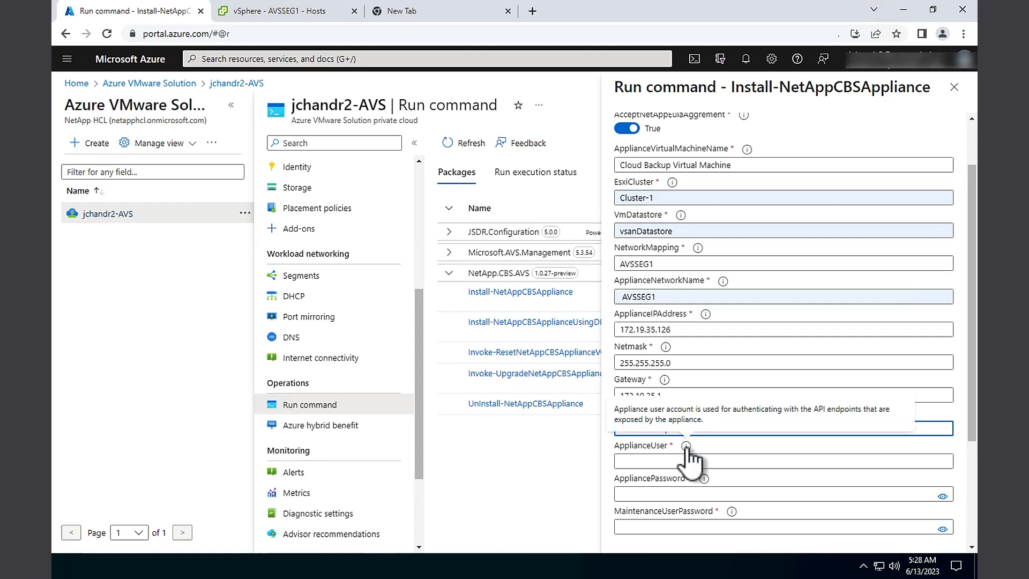
Enter appliance user admin, paste the appliance and maintenance user passwords, and check the one-hour timeout
left_click(664, 460)
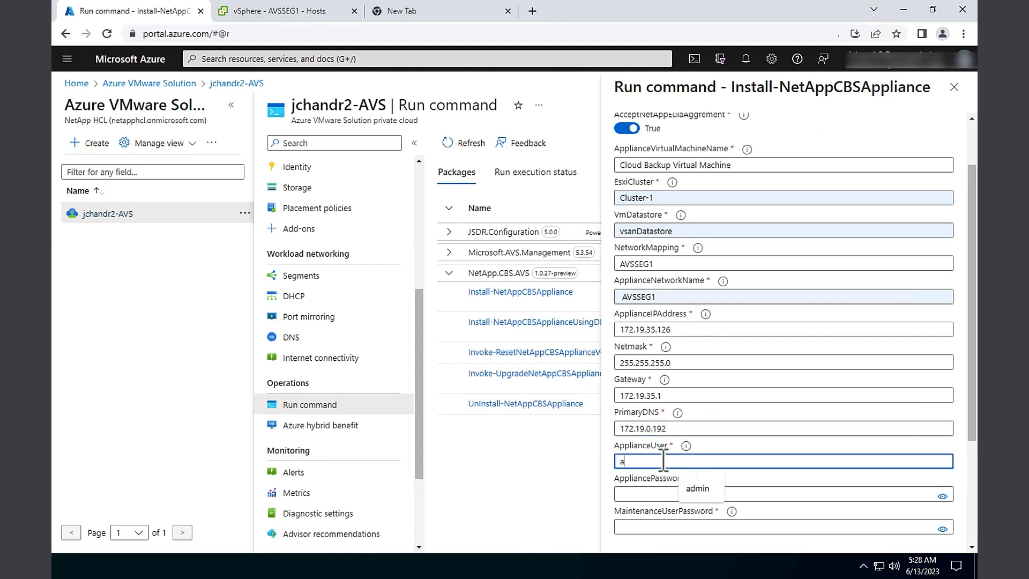
type("admin")
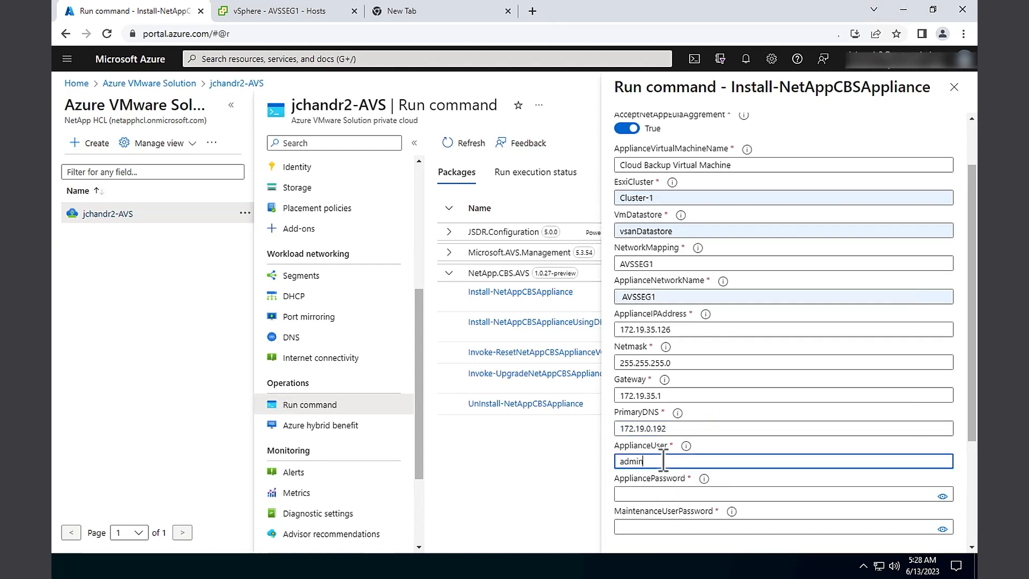
left_click(668, 492)
key("ctrl+v")
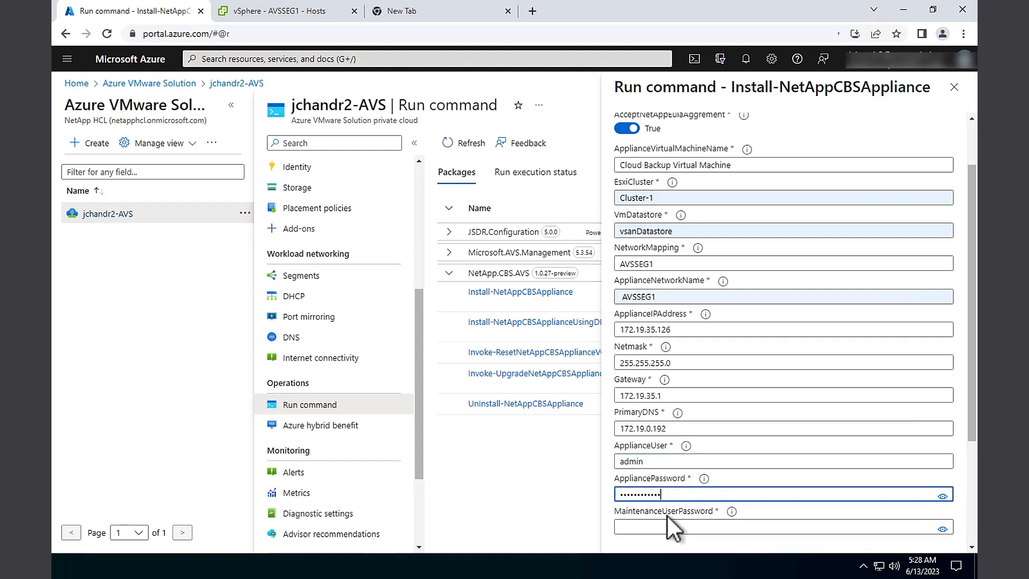
mouse_move(731, 513)
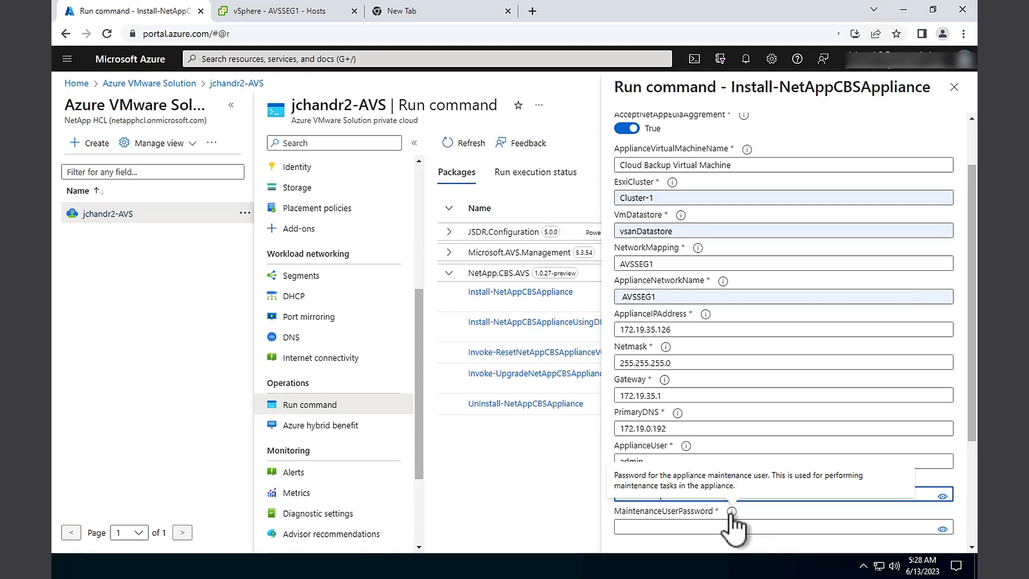
left_click(723, 529)
key("ctrl+v")
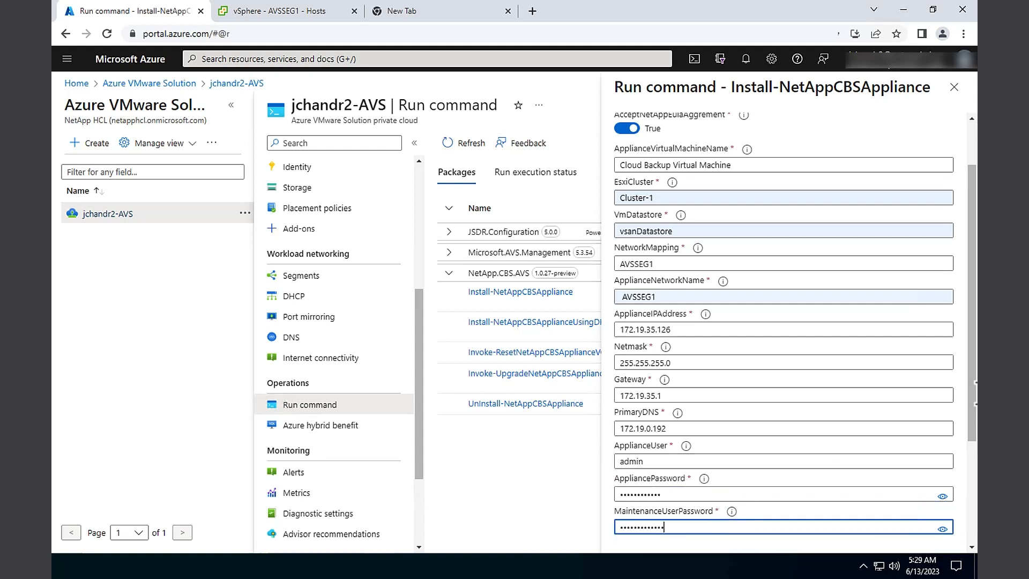
left_click_drag(972, 378, 973, 477)
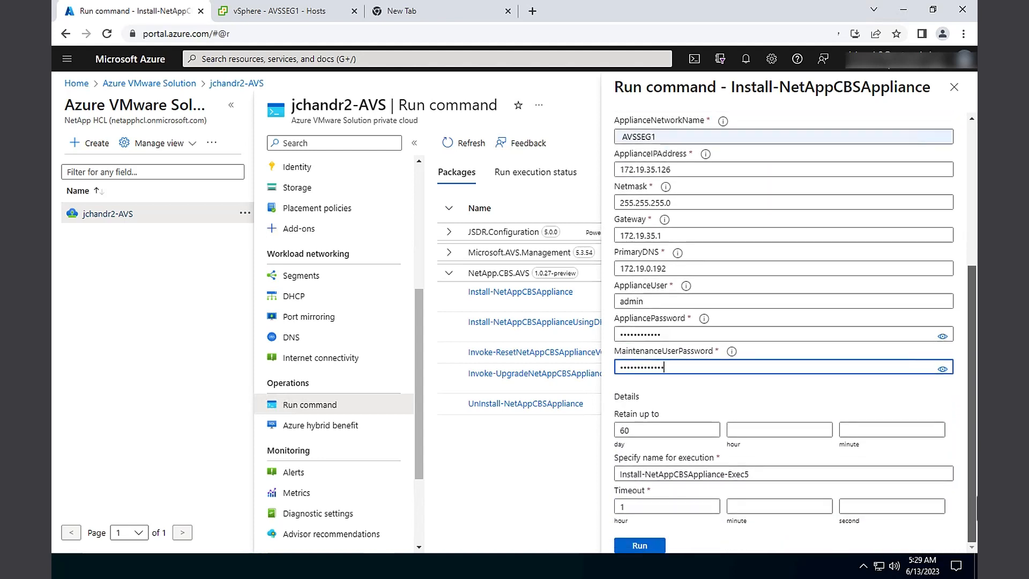
left_click(707, 520)
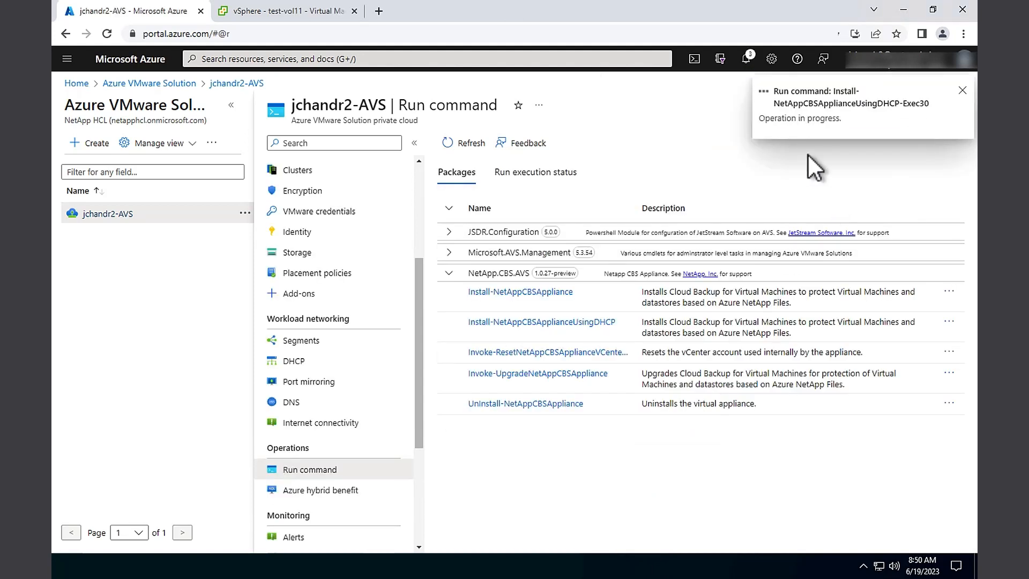
Decline the browser's password save and open the newest install run from Run execution status
left_click(878, 243)
left_click(527, 180)
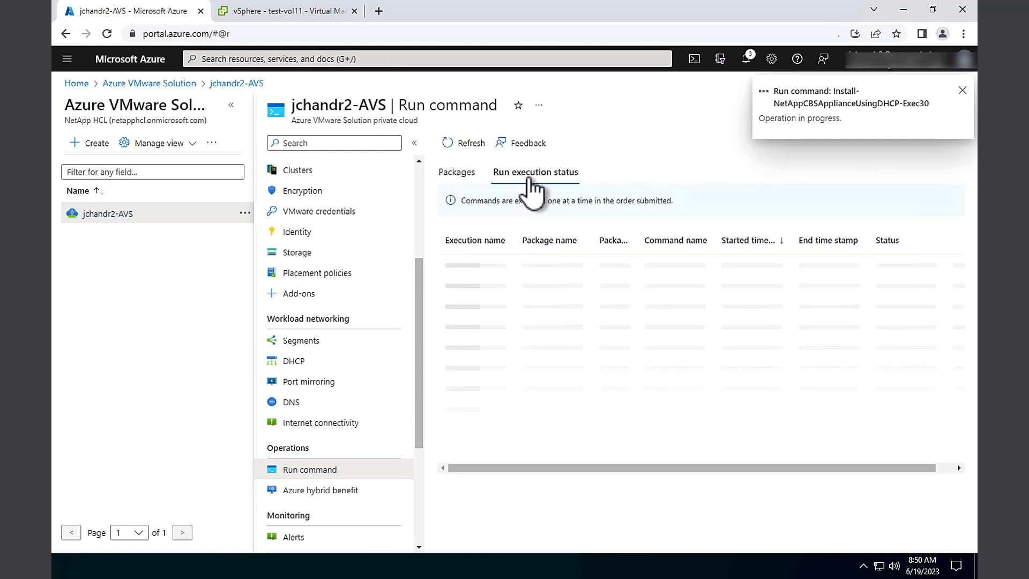
left_click(467, 264)
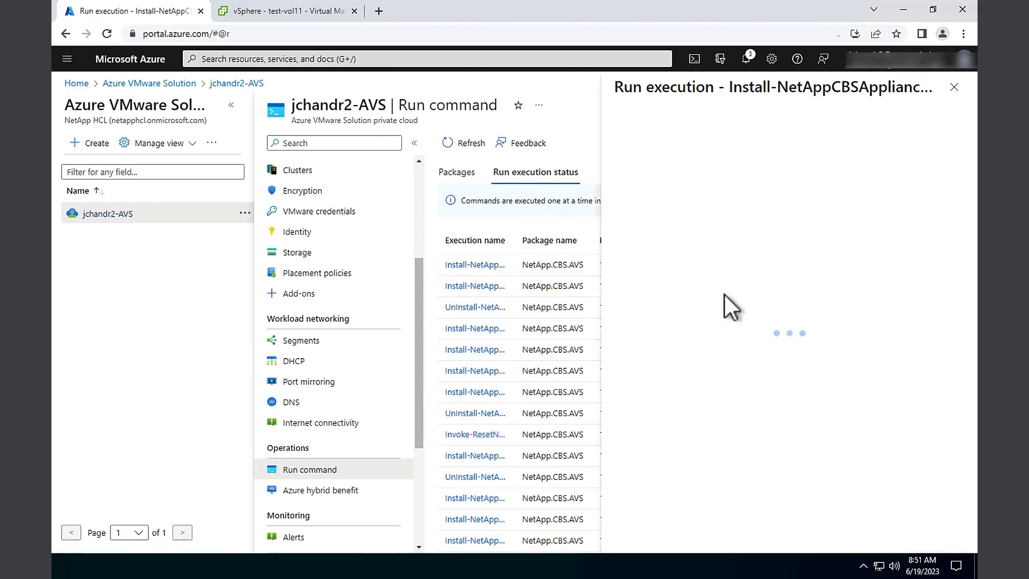
Follow the install run's Information log, refreshing until the OVA download finishes and Import-VApp deployment begins
left_click(804, 152)
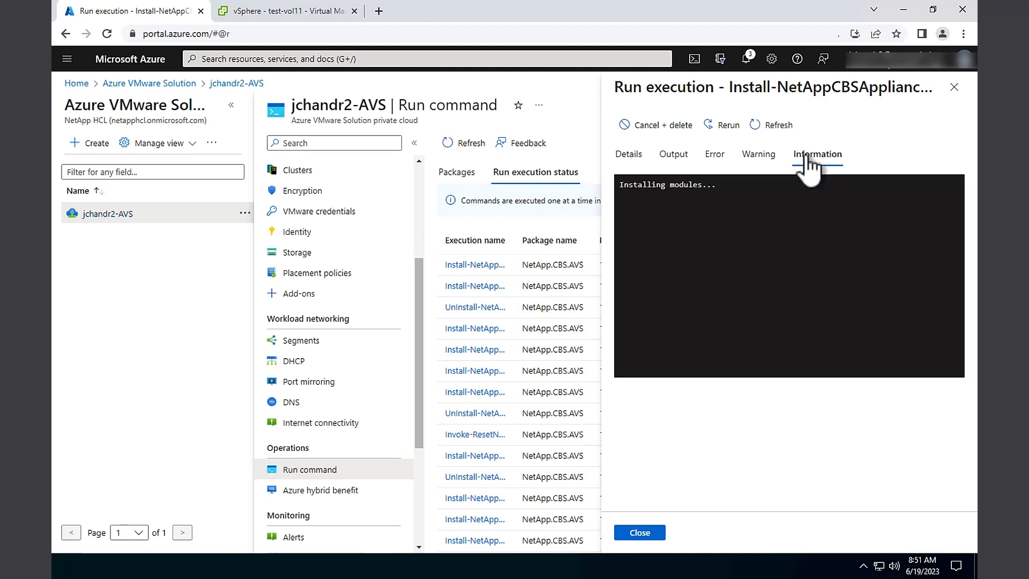
left_click(755, 128)
left_click(778, 129)
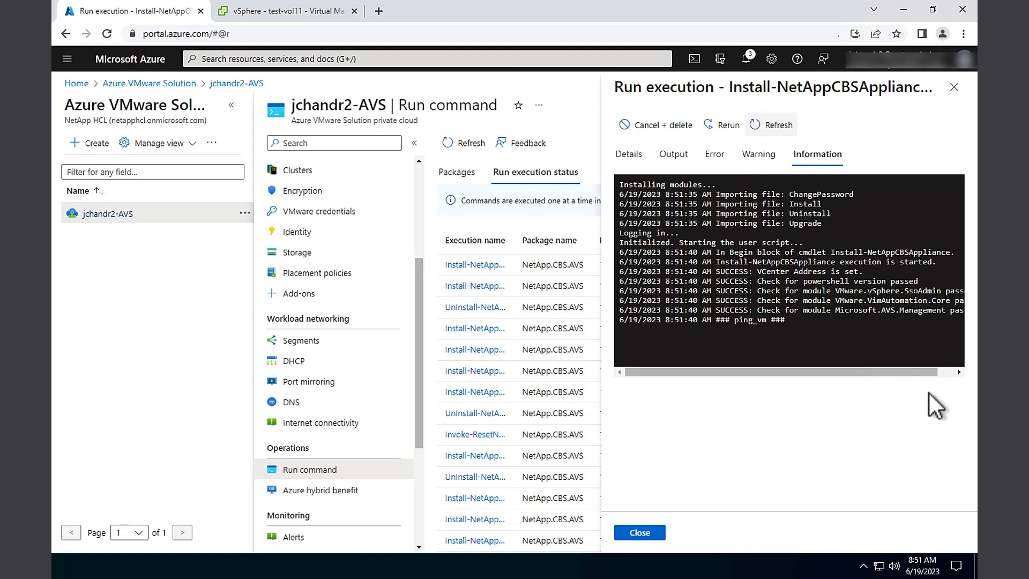
left_click(771, 132)
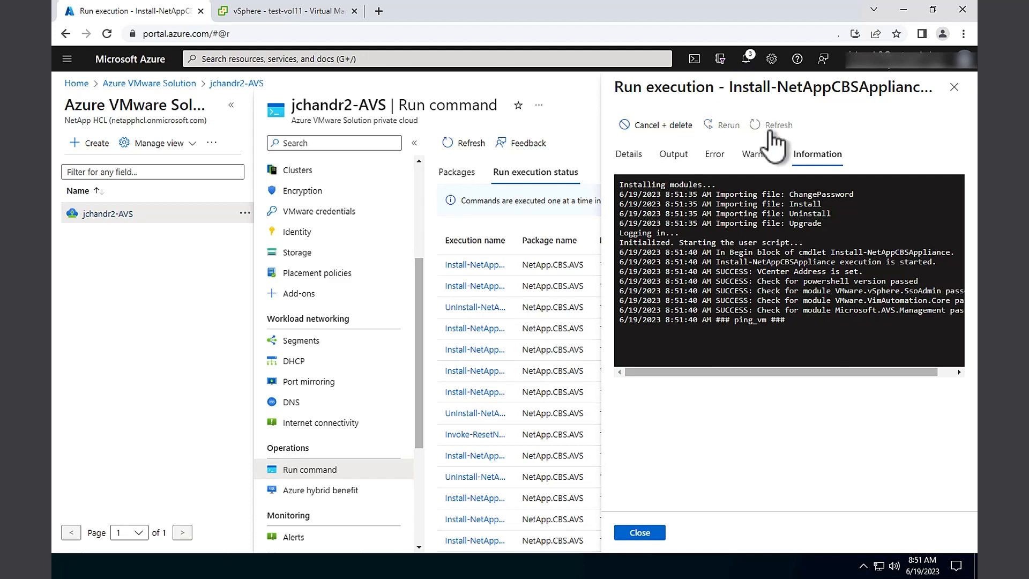
scroll(851, 386, "down", 1)
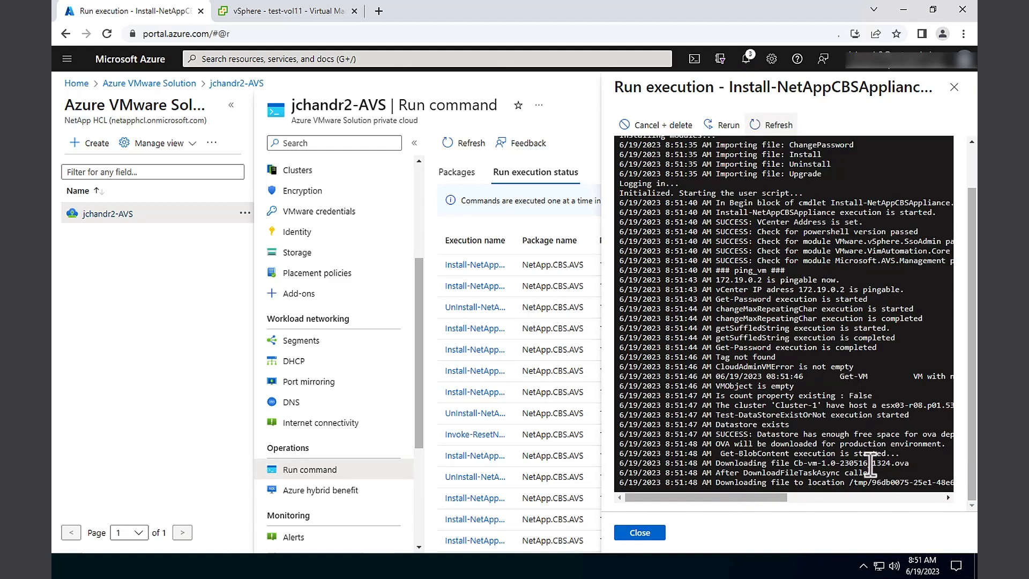
left_click_drag(779, 497, 738, 500)
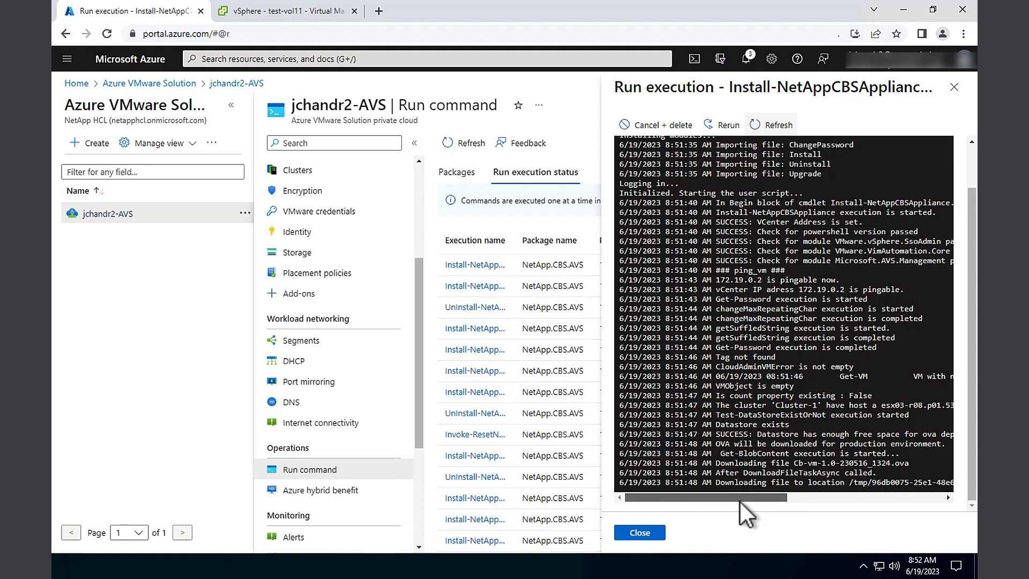
left_click(777, 124)
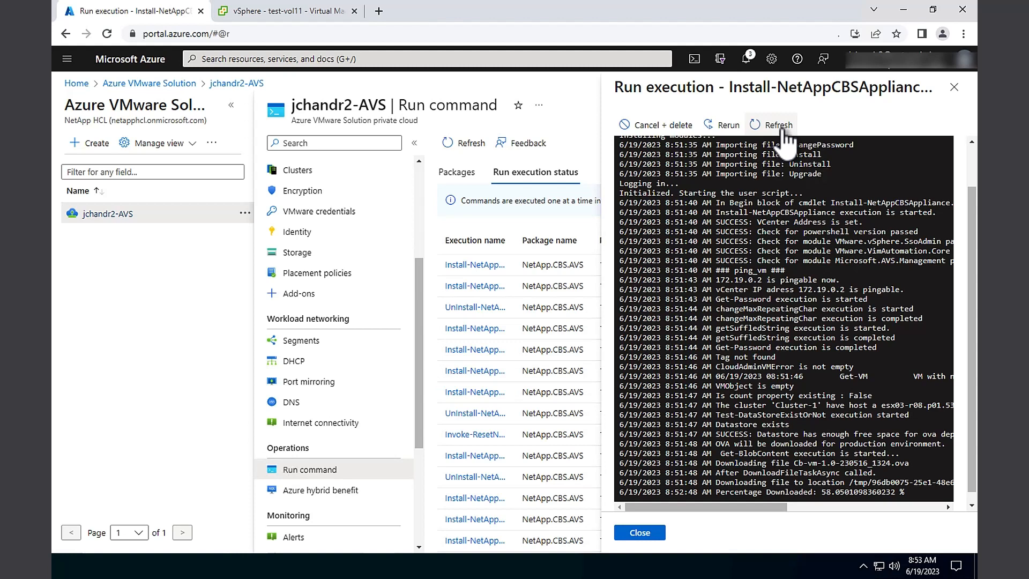
scroll(823, 426, "down", 1)
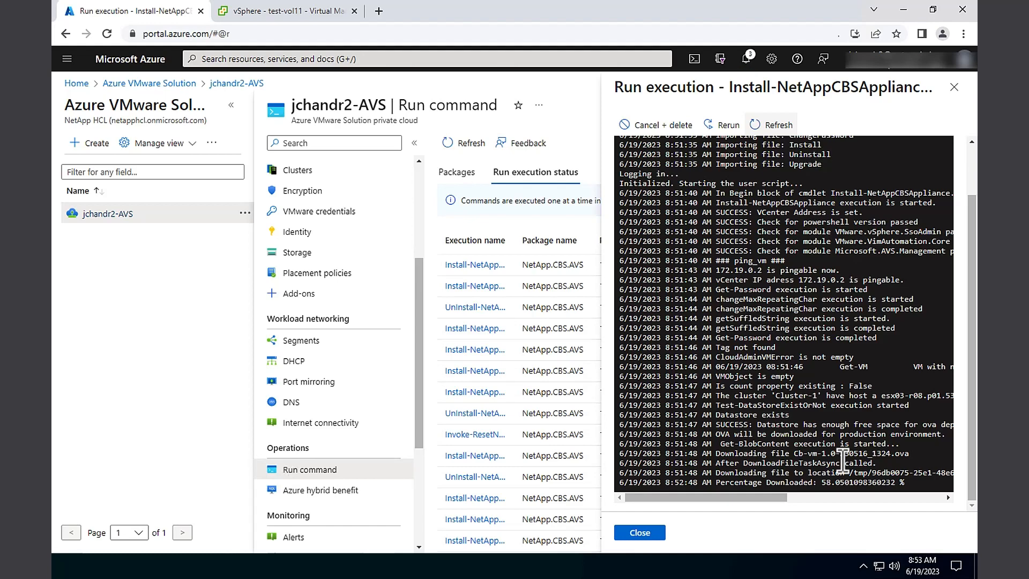
left_click(766, 129)
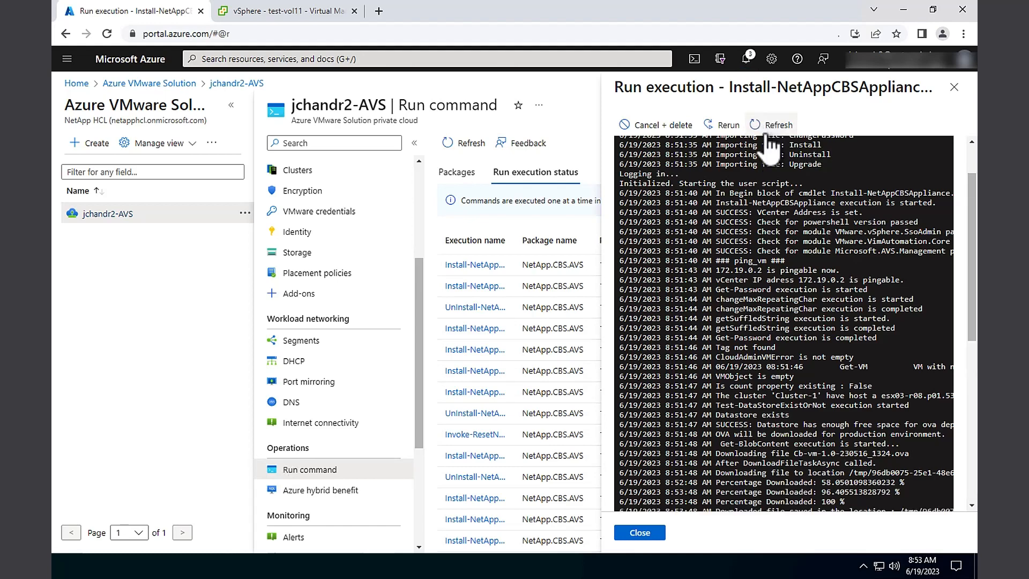
scroll(817, 338, "down", 9)
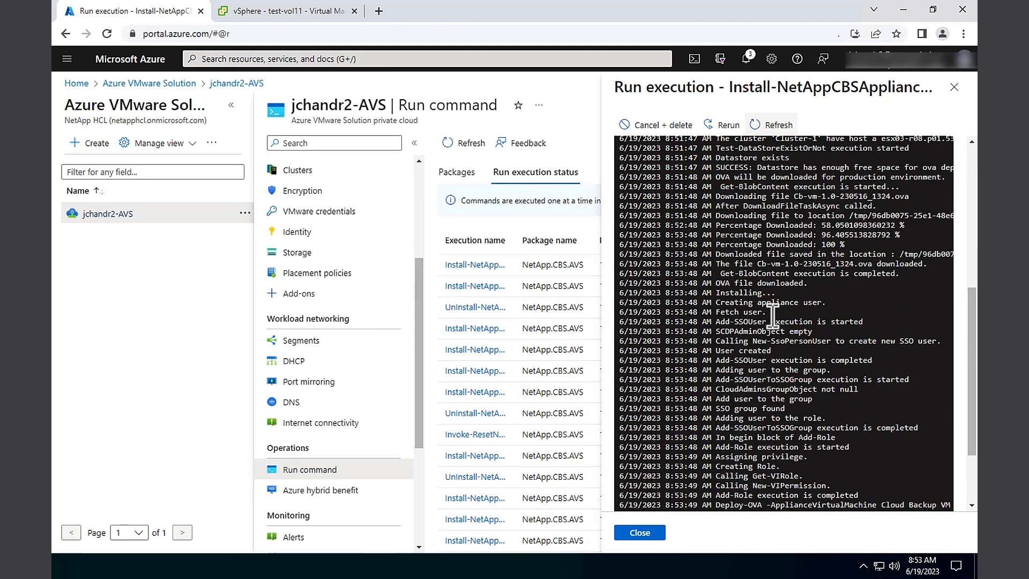
scroll(772, 317, "down", 3)
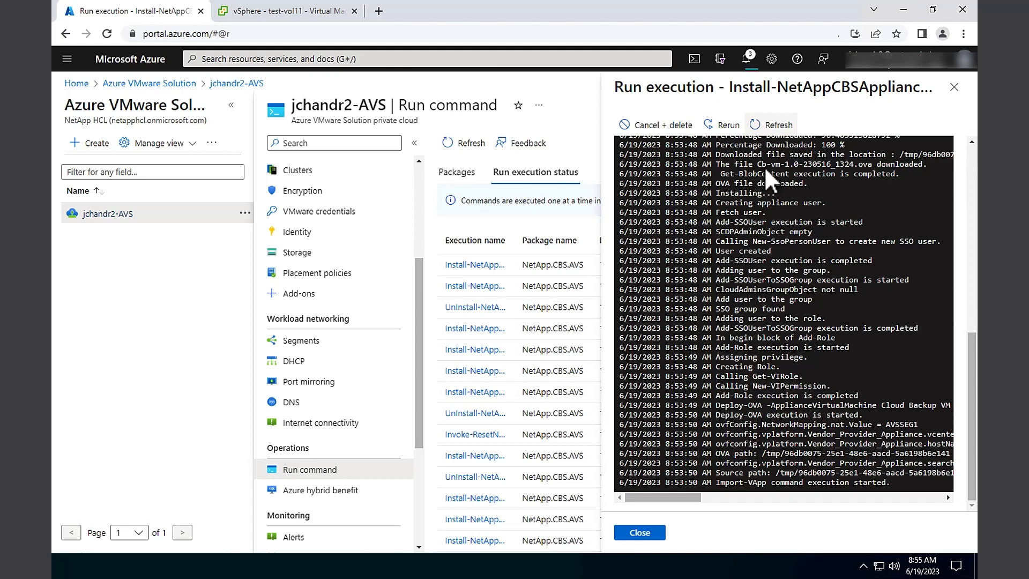
left_click(771, 125)
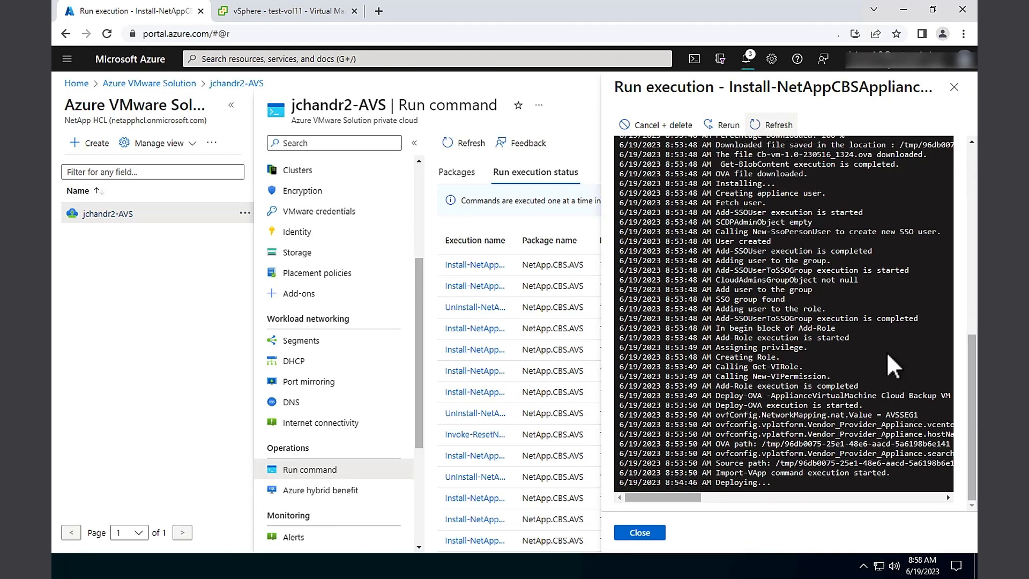
Refresh the log until it reports 'Install-NetAppCBSAppliance execution is completed', highlight that line, then go to vSphere Client
left_click(777, 126)
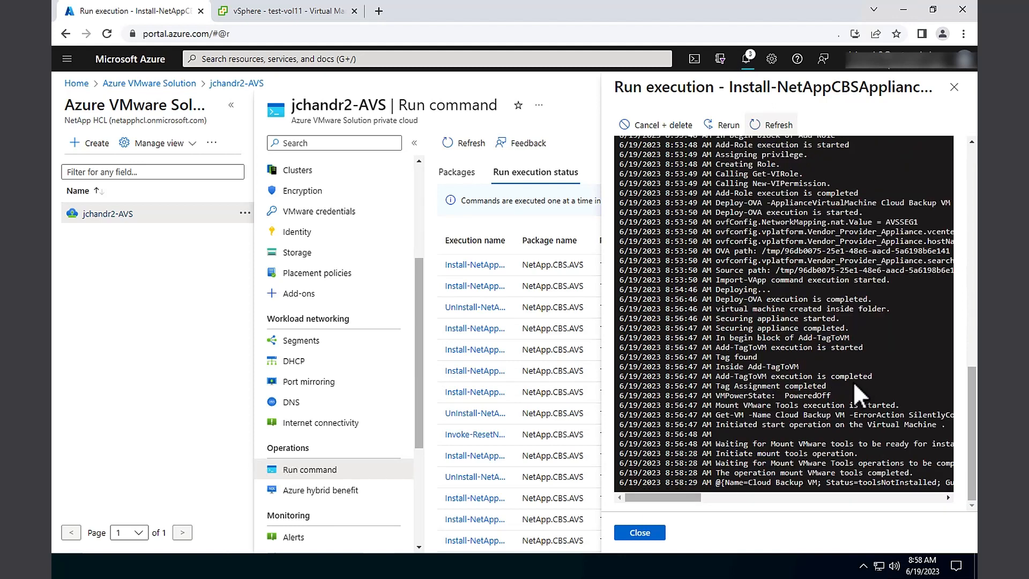
left_click(766, 126)
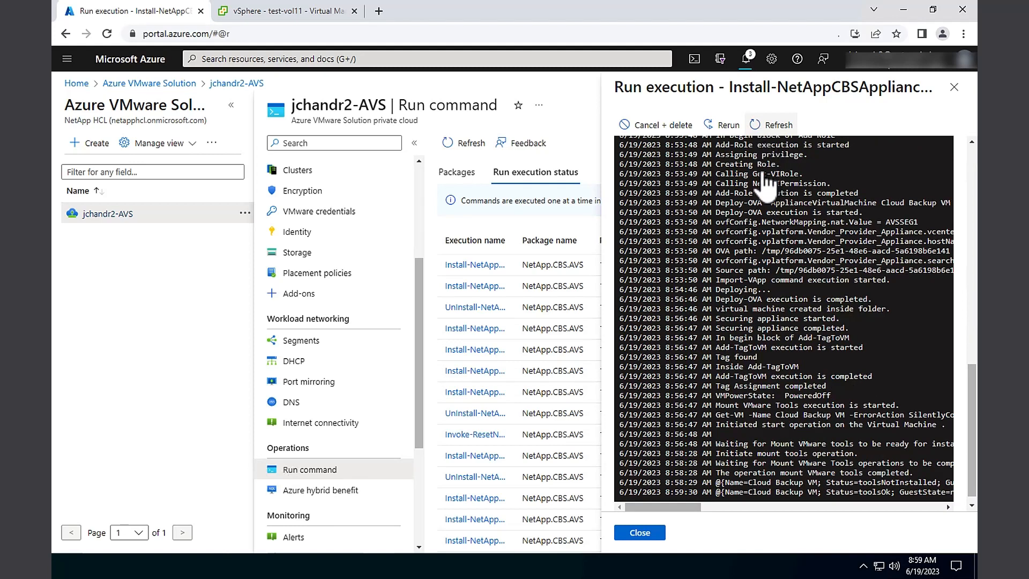
scroll(775, 434, "down", 1)
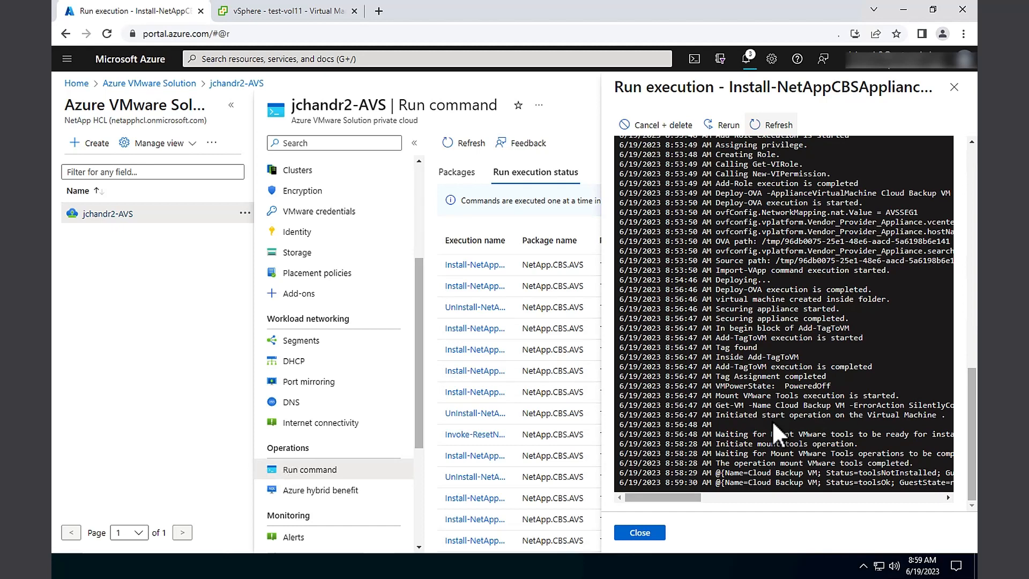
left_click_drag(693, 497, 609, 497)
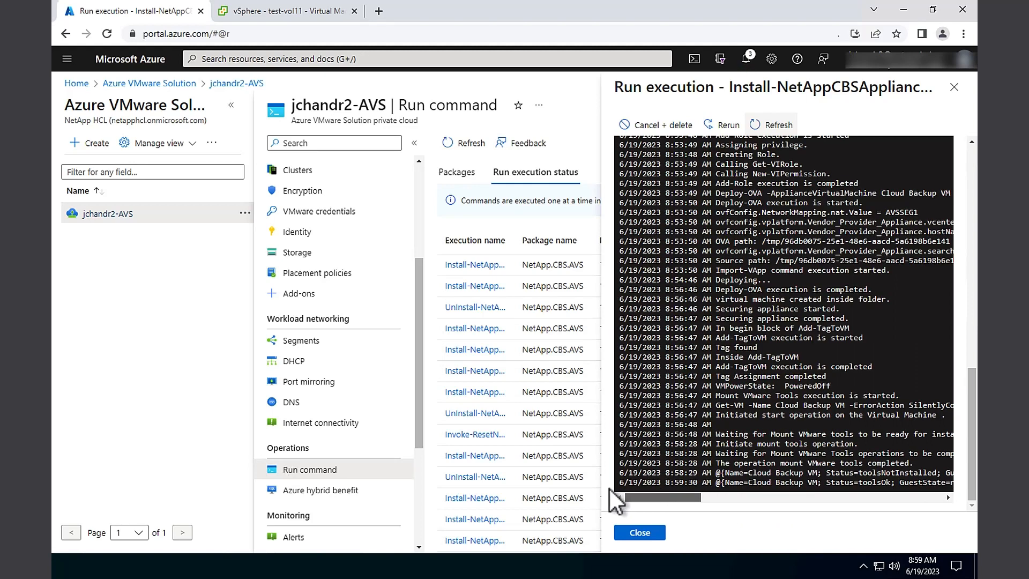
left_click(786, 125)
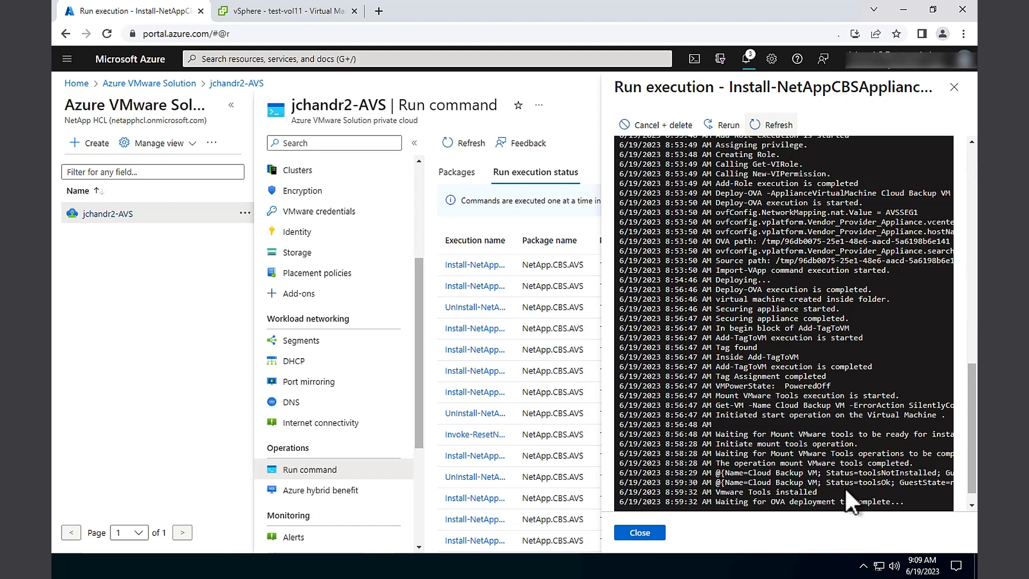
left_click(784, 126)
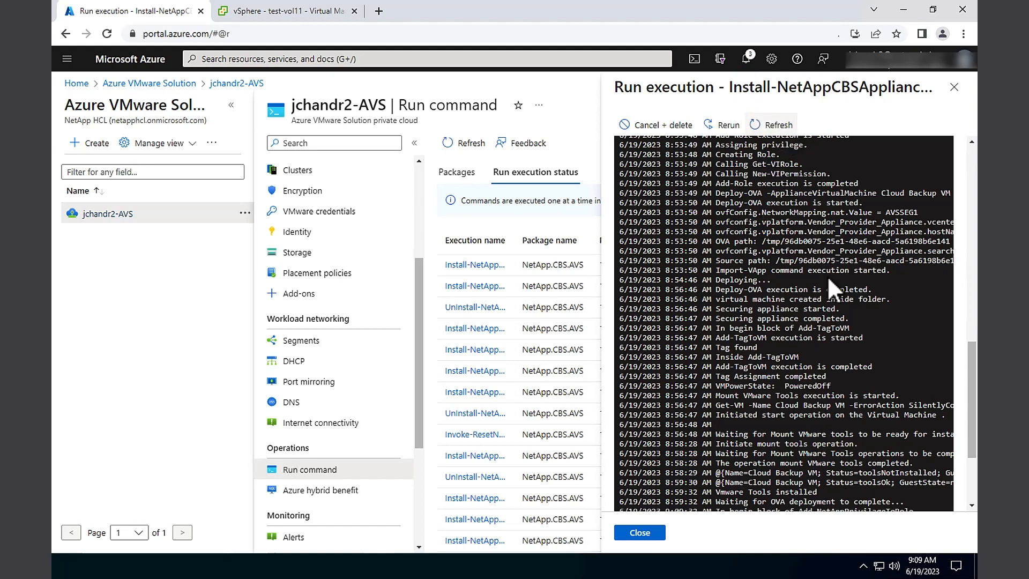
scroll(835, 279, "down", 1)
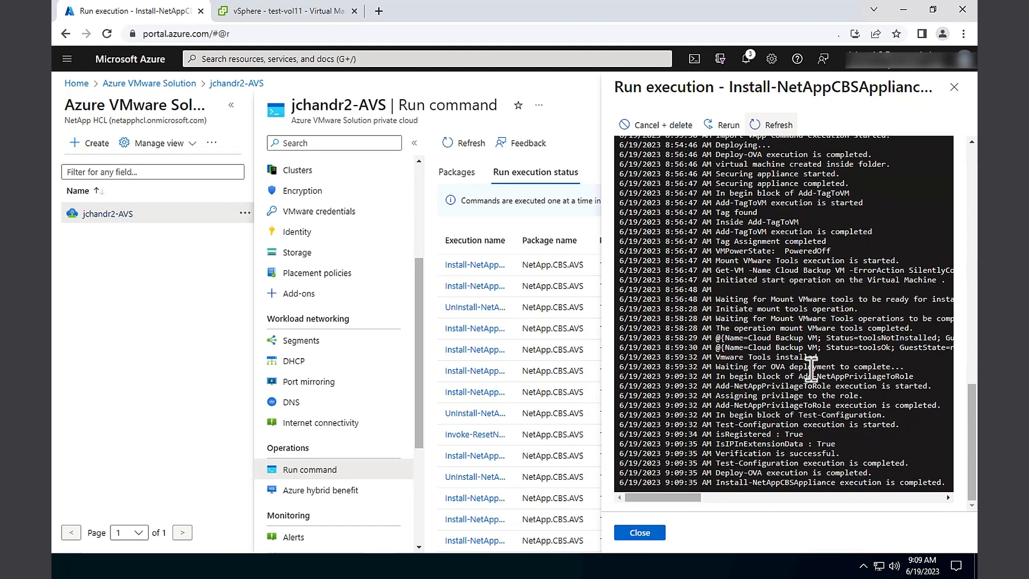
left_click_drag(770, 484, 852, 504)
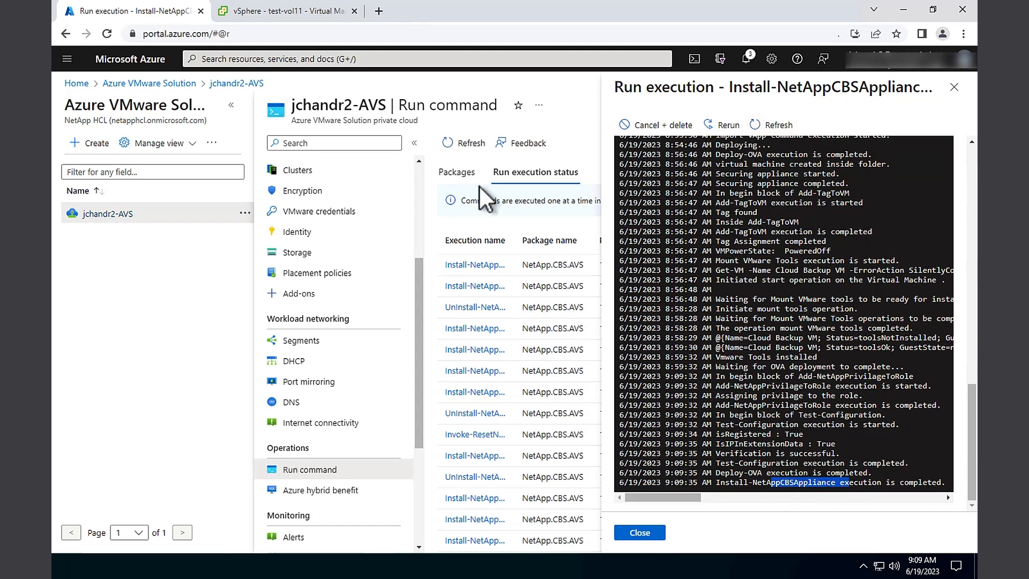
left_click(281, 11)
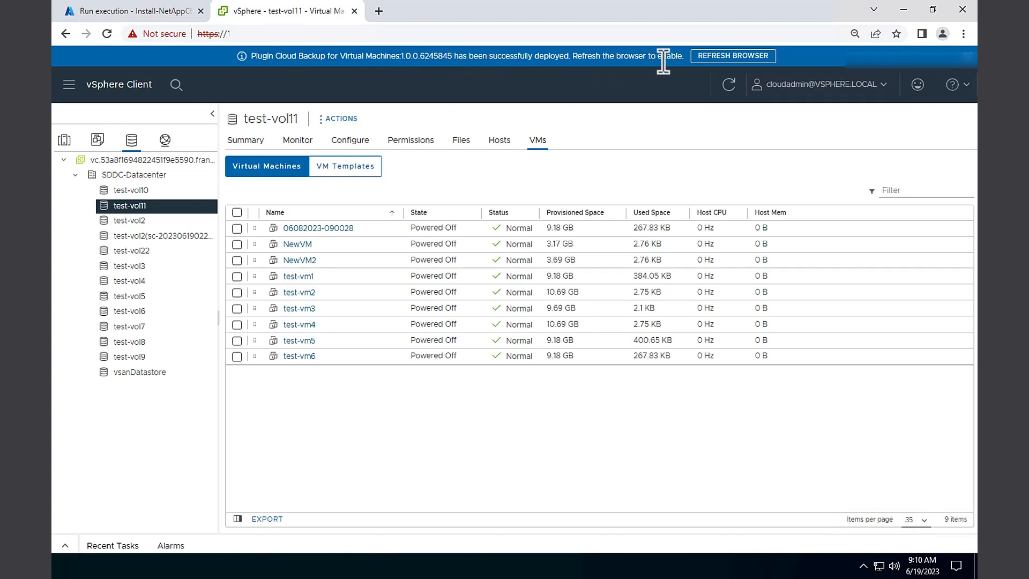
Reload vSphere Client to enable the new plugin and open Cloud Backup for Virtual Machines from the main menu
left_click(717, 59)
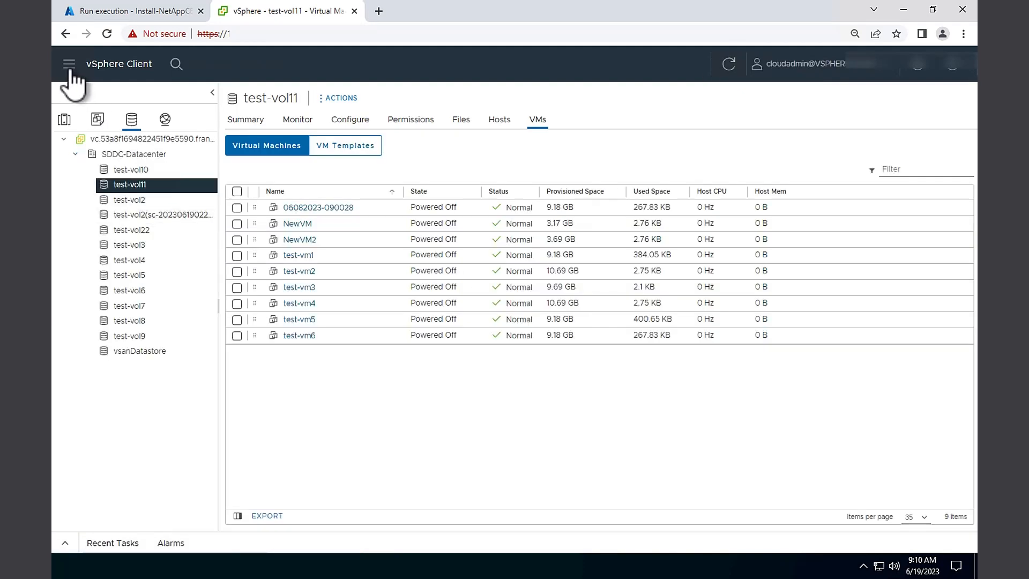
left_click(69, 64)
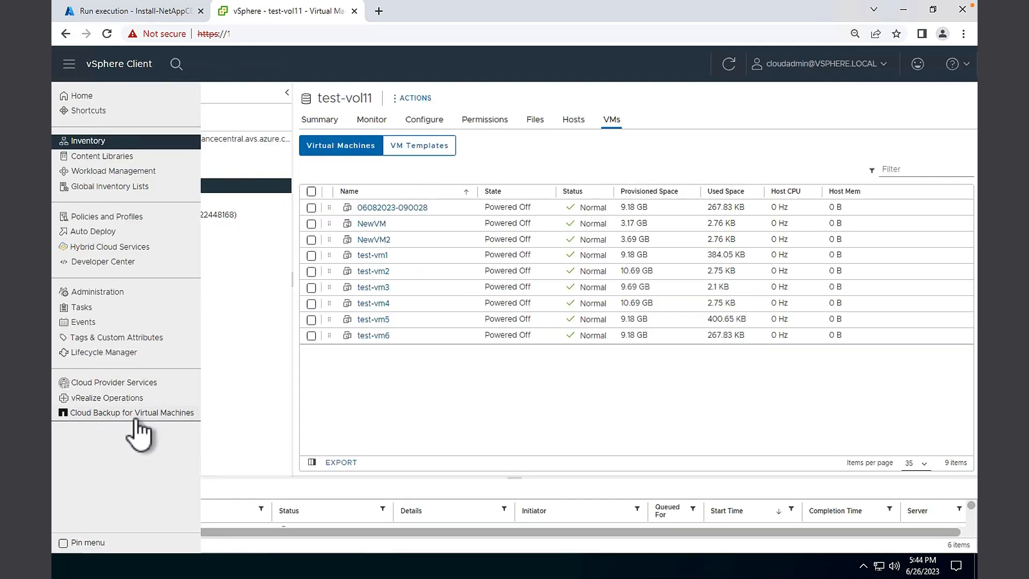
left_click(135, 417)
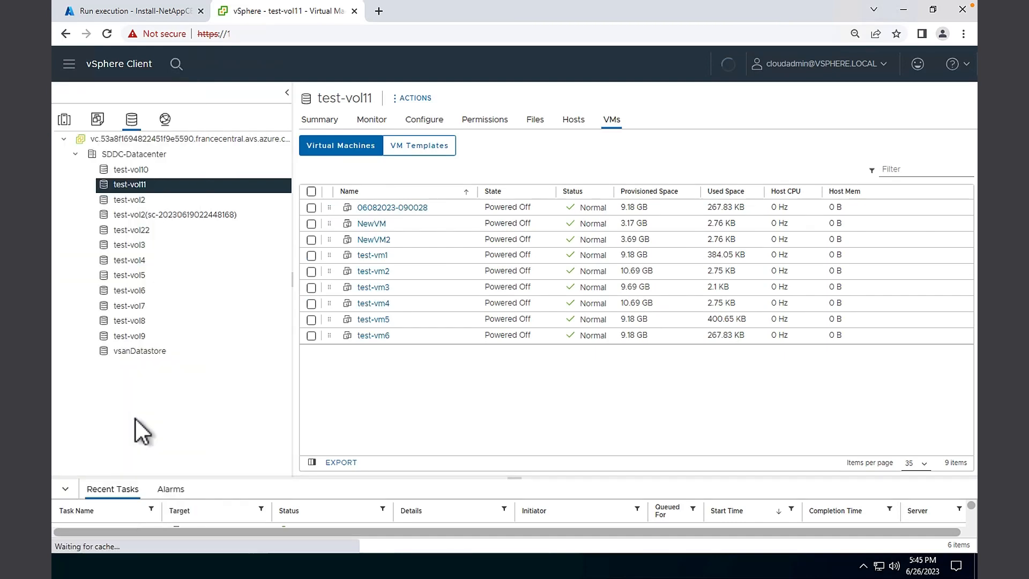